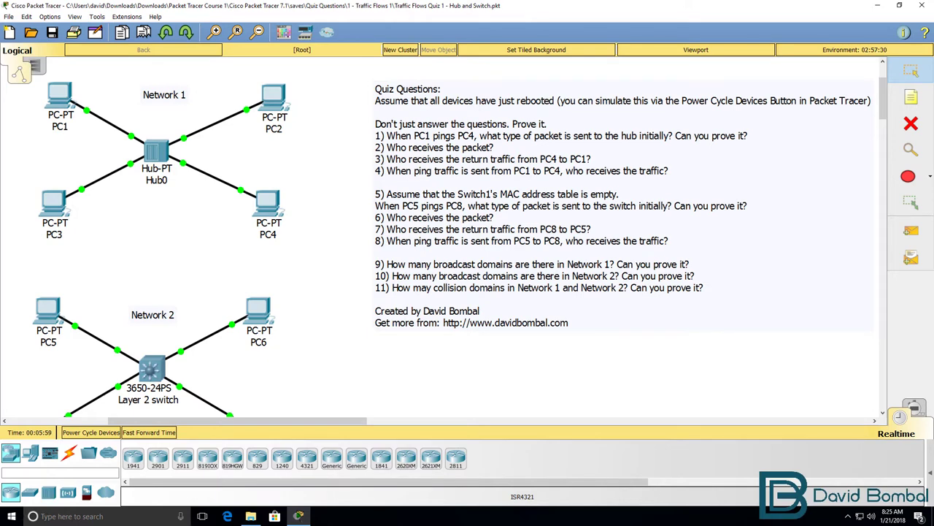
- Enter simulation mode, clear all event filters, then record only ARP and ICMP events
click(922, 413)
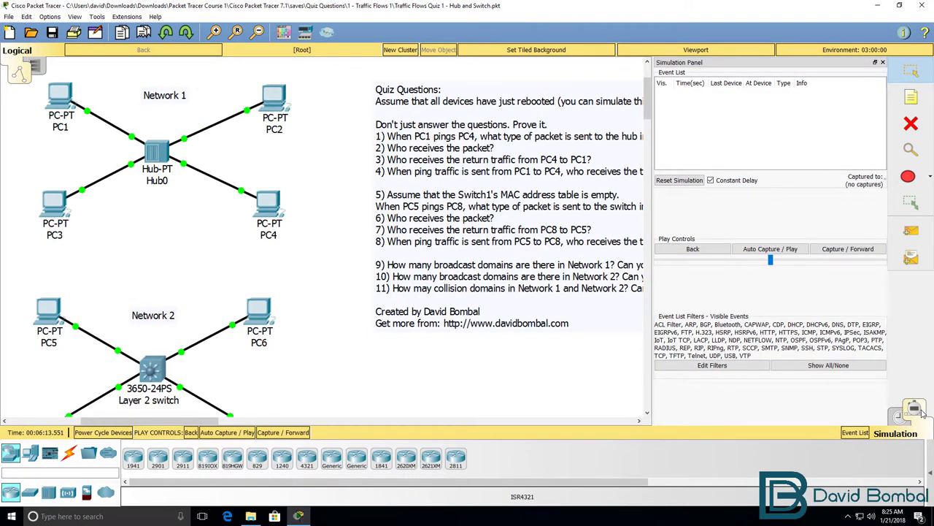
click(829, 366)
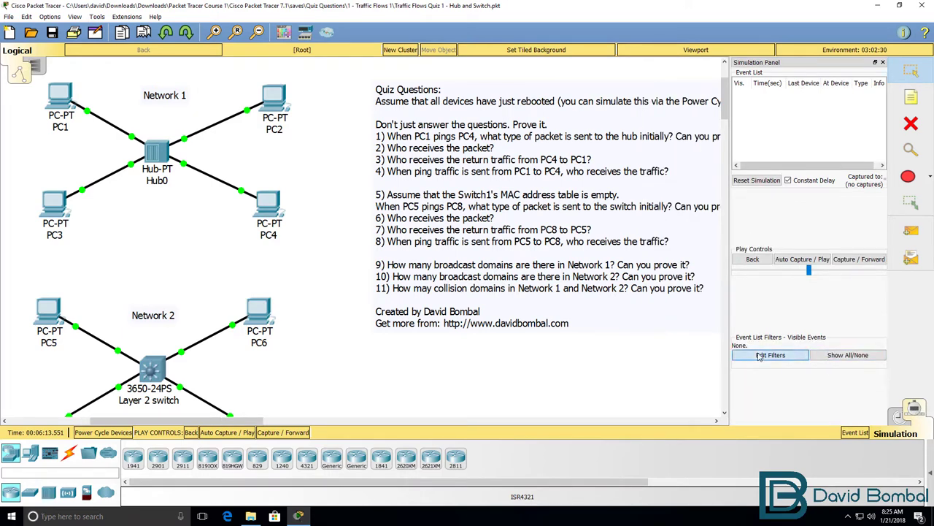
click(759, 356)
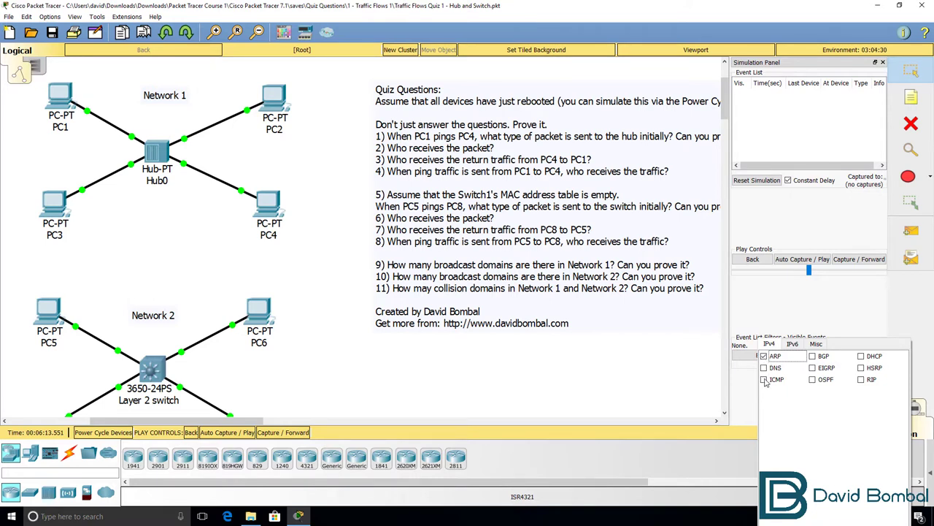
click(763, 379)
click(754, 399)
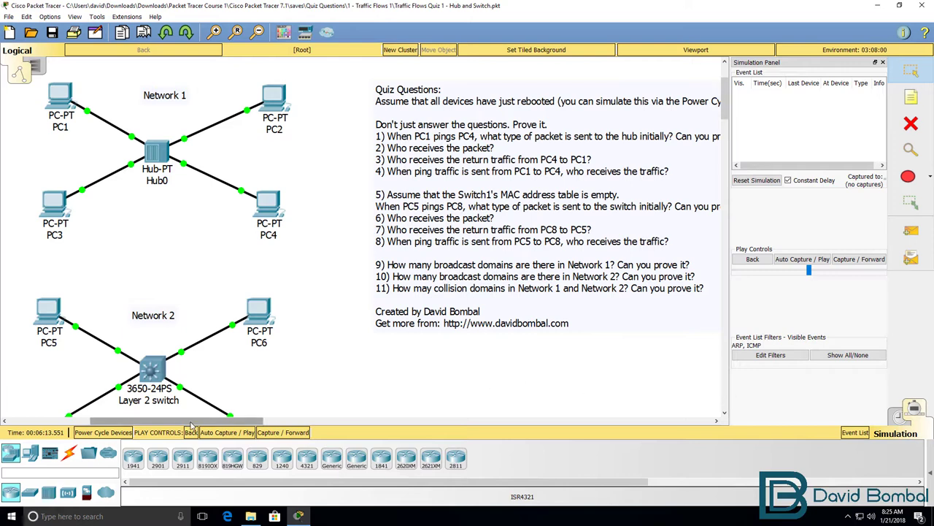
drag(191, 421, 206, 423)
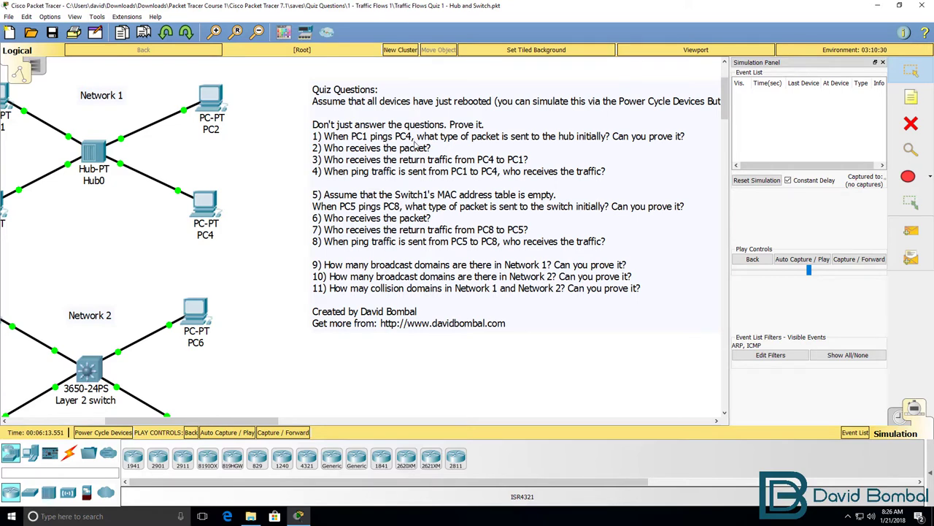
- Run ipconfig in PC1's command prompt to read its address 10.1.1.1
drag(261, 422, 218, 422)
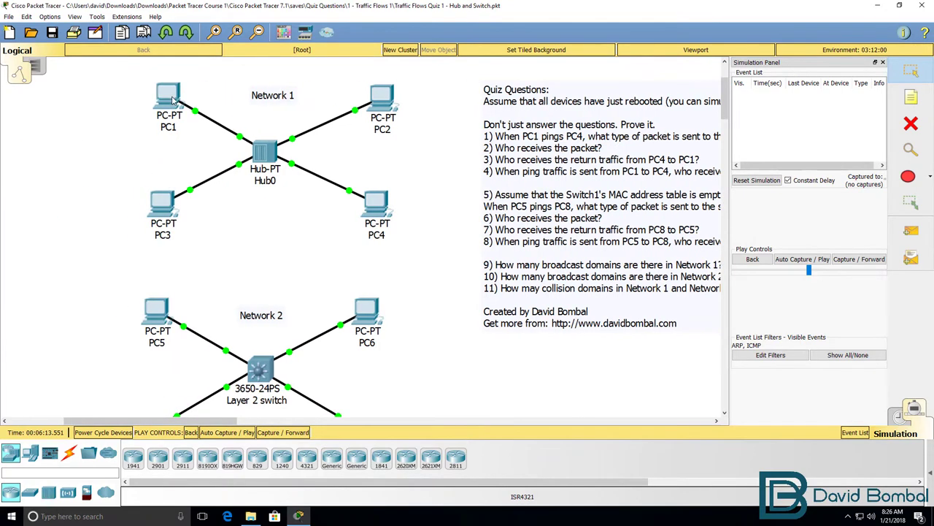
click(168, 95)
click(347, 95)
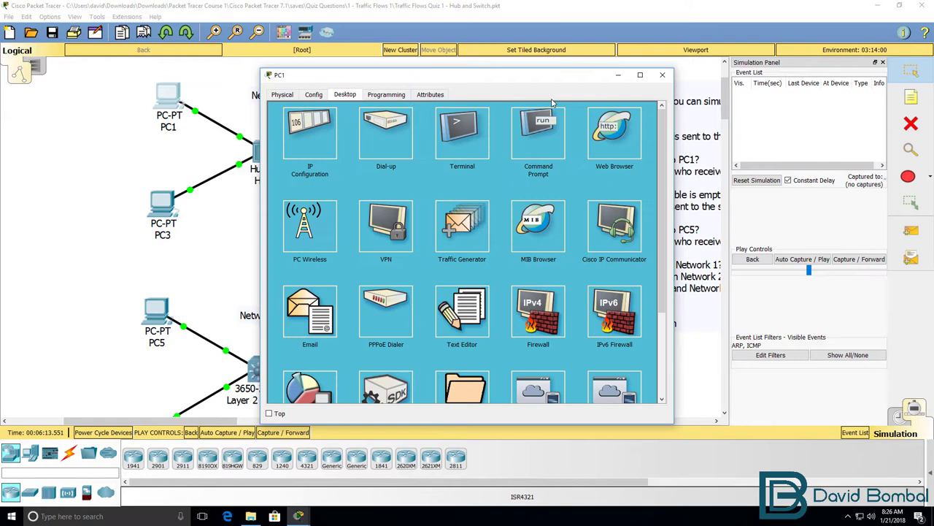
click(553, 123)
text(ipconfig)
key(Return)
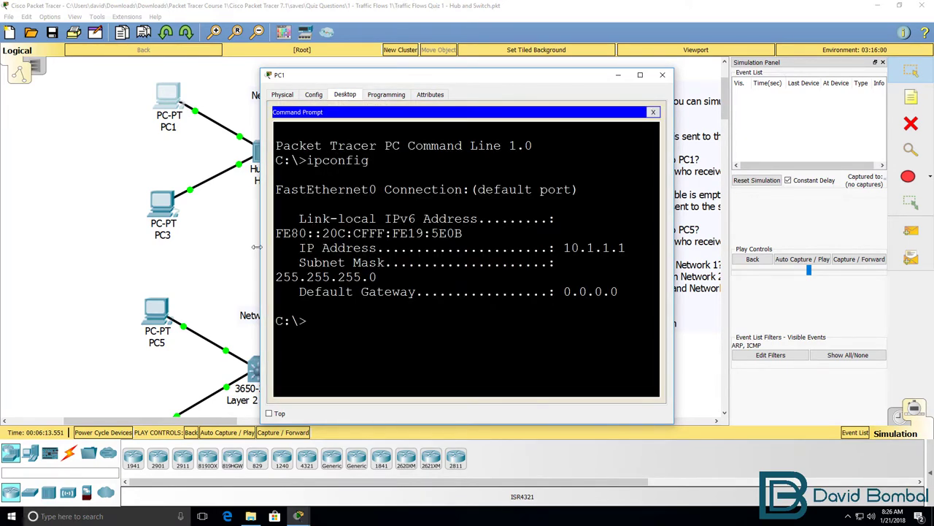
drag(257, 246, 163, 247)
key(alt+F4)
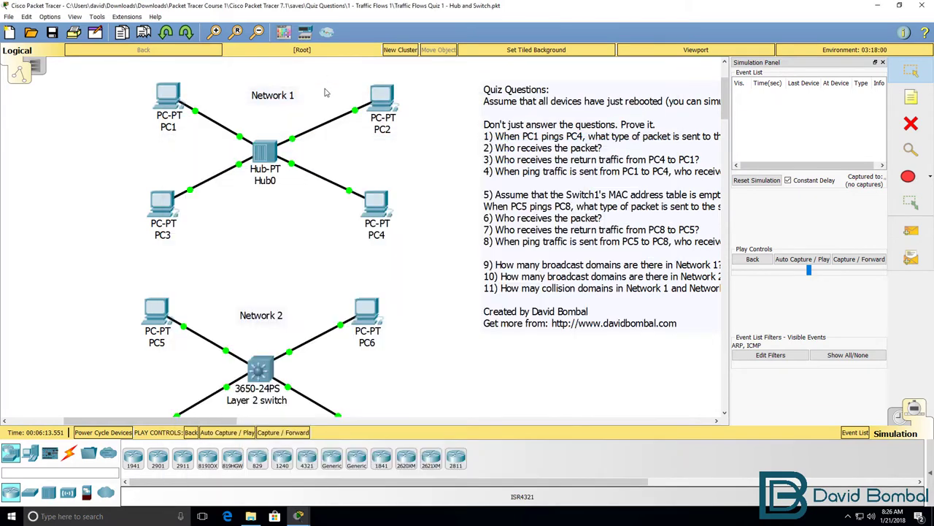
- Run ipconfig on PC4, highlight its address 10.1.1.4, and move its window aside
click(377, 204)
click(345, 94)
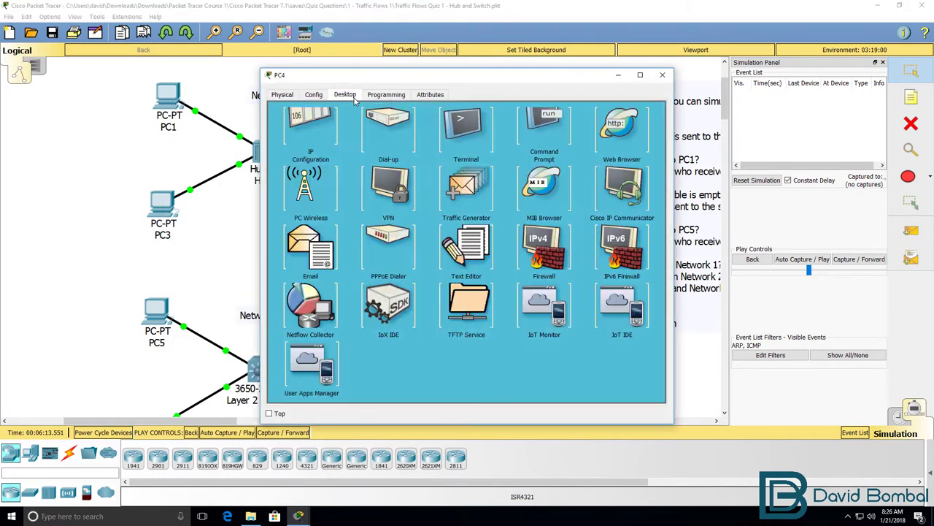
click(538, 131)
text(ipconfig)
key(Return)
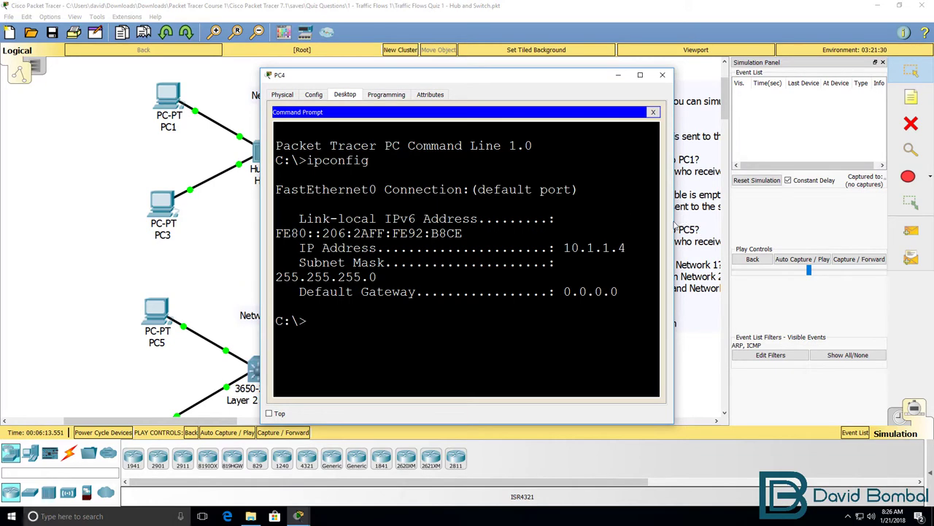
drag(674, 241, 781, 241)
drag(626, 233, 518, 235)
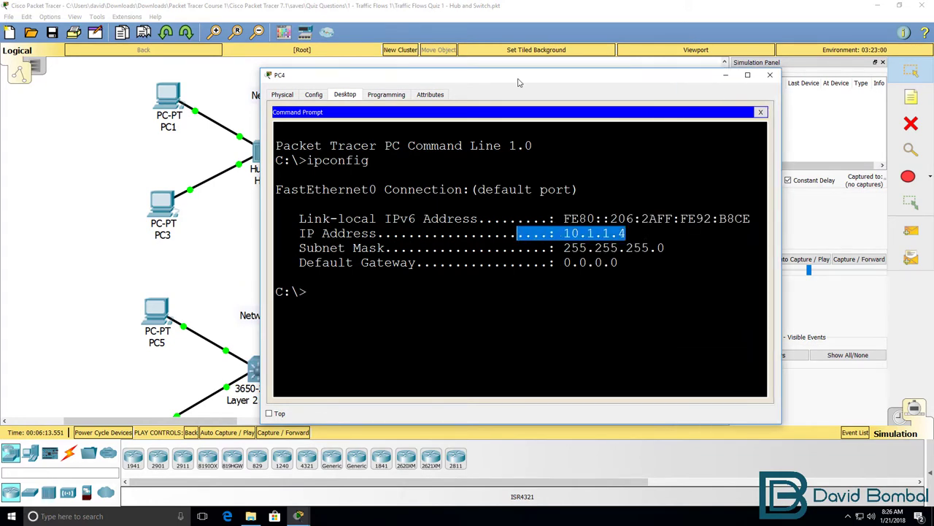
drag(519, 81, 650, 228)
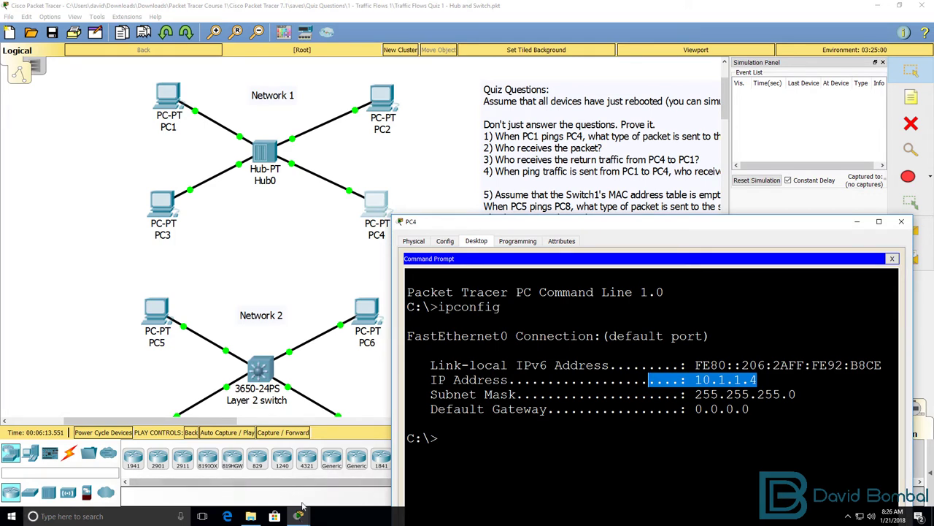
- From PC1's command prompt, run 'ping 10.1.1.4 -n 2'
mouse_move(299, 517)
click(306, 467)
drag(407, 151, 264, 165)
text(p)
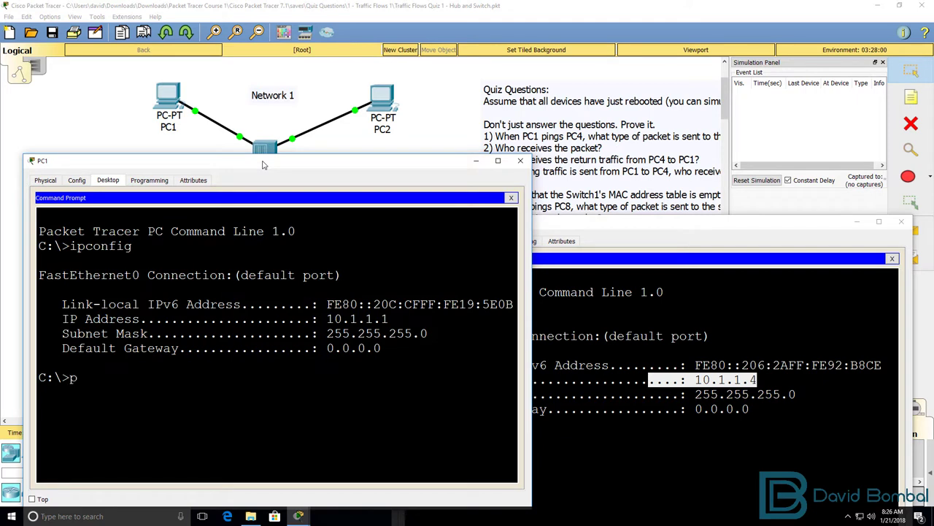
text(ing 10.1.1.4 -n 2)
key(Return)
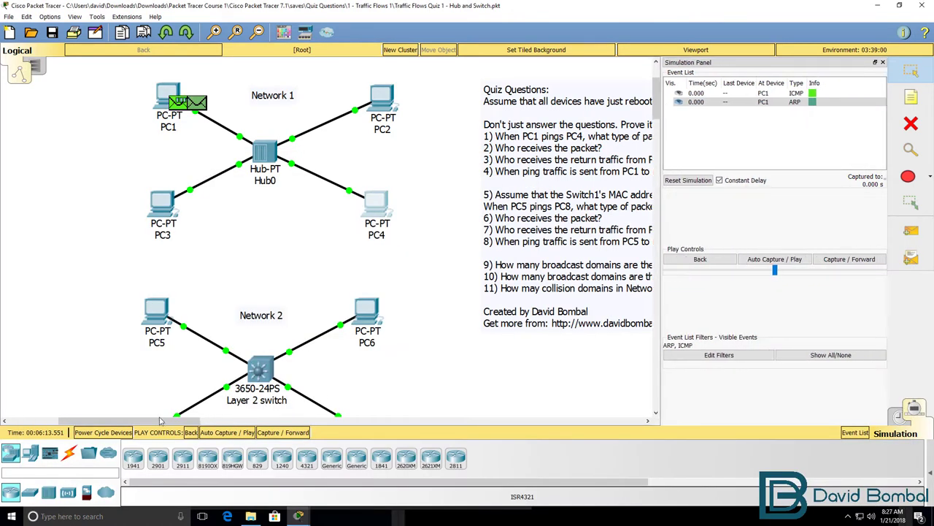
drag(162, 424, 189, 424)
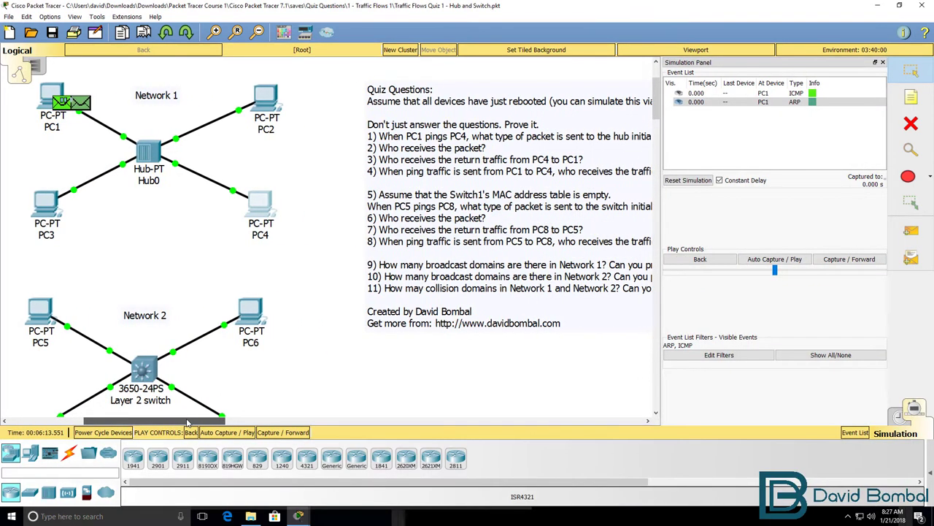
- Open the Outbound PDU Details of PC1's ARP event and widen the window
click(741, 94)
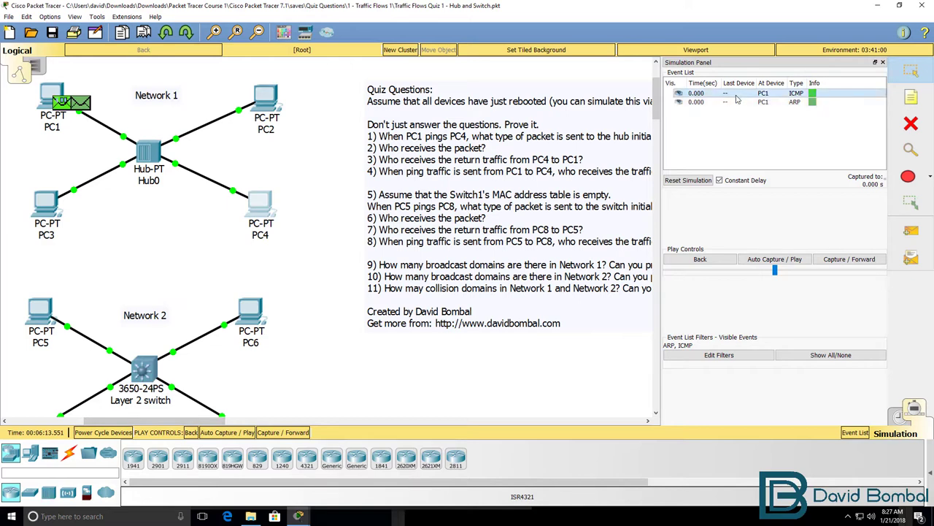
click(740, 103)
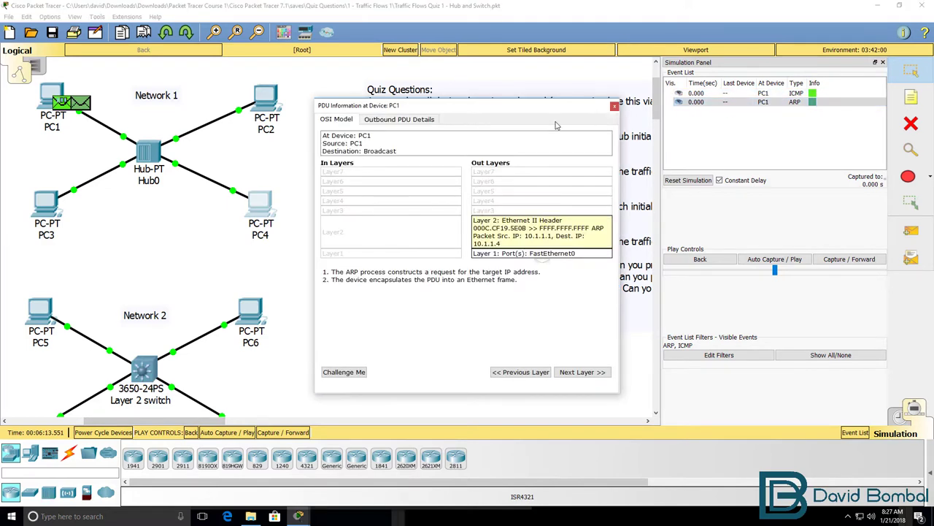
drag(531, 113, 263, 168)
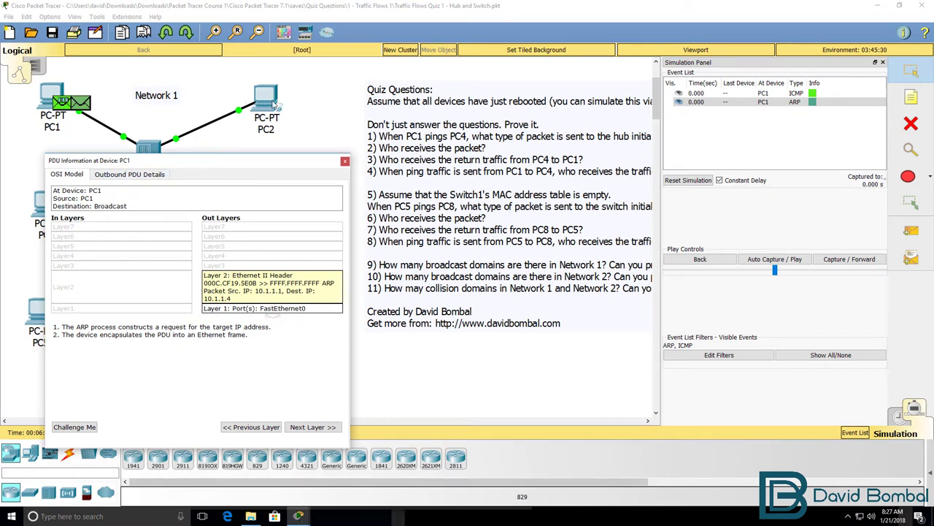
click(128, 174)
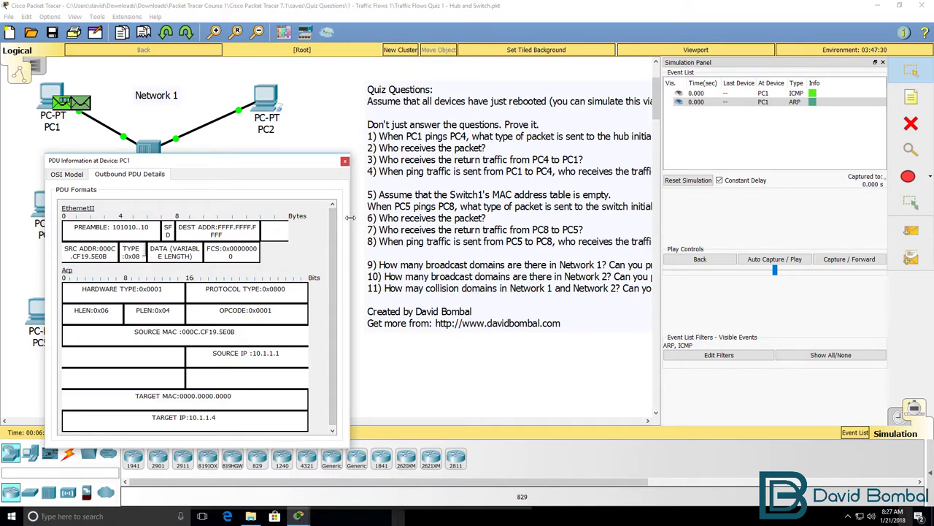
drag(351, 218, 585, 234)
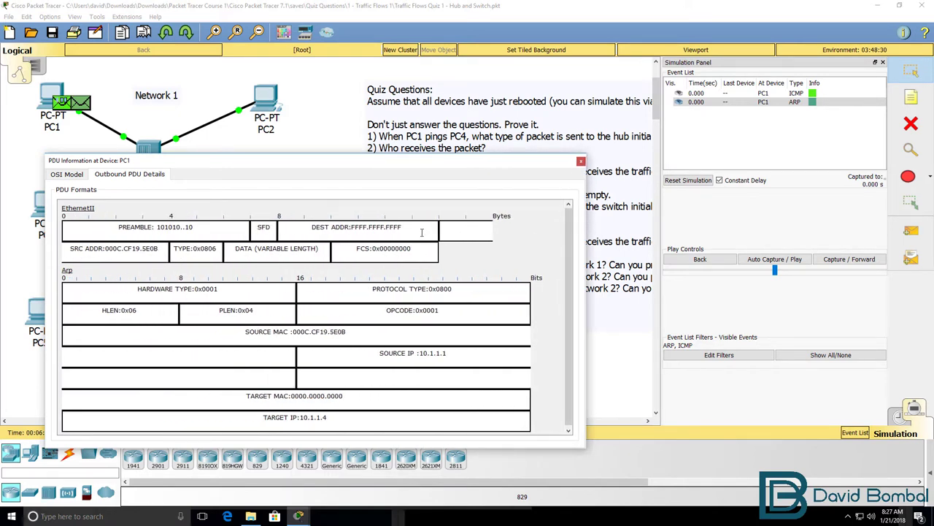
- Highlight destination FFFF.FFFF.FFFF, target MAC 0000.0000.0000 and target IP 10.1.1.4
drag(422, 233, 307, 224)
drag(349, 398, 241, 398)
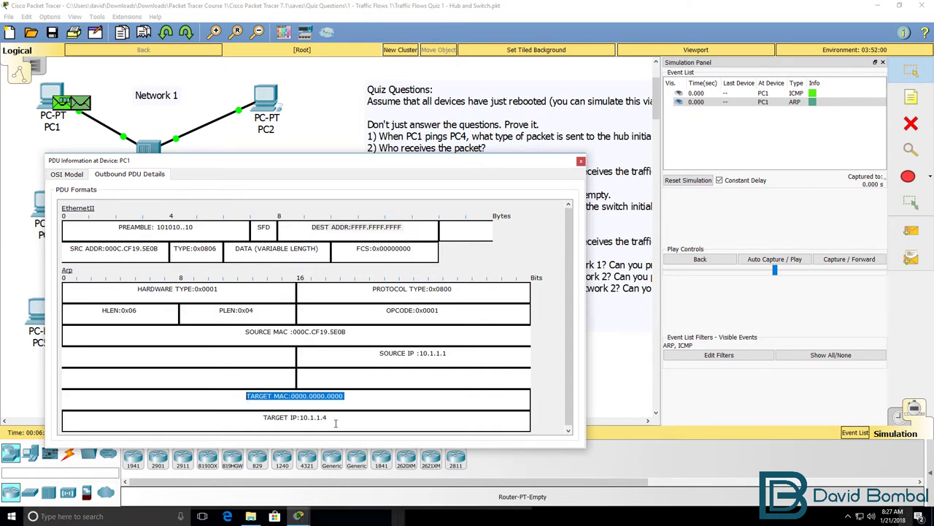
drag(336, 422, 208, 417)
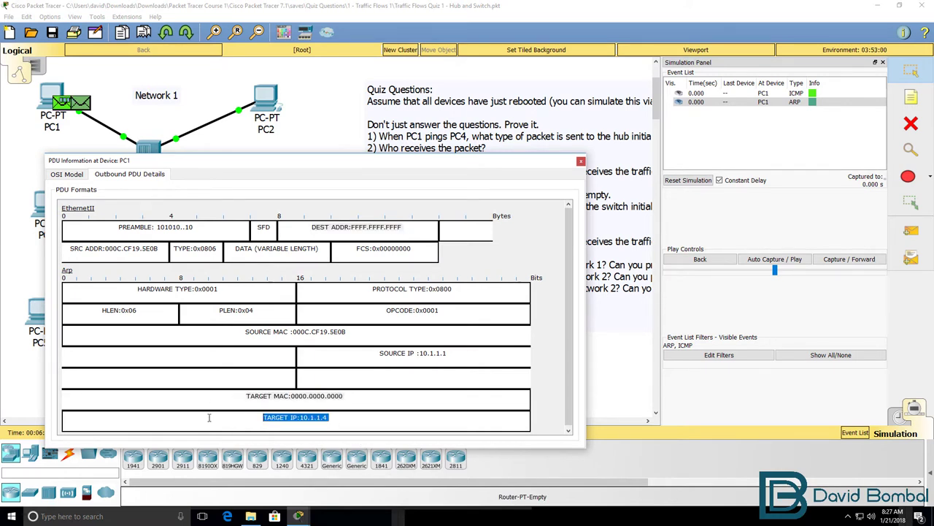
drag(473, 169, 463, 230)
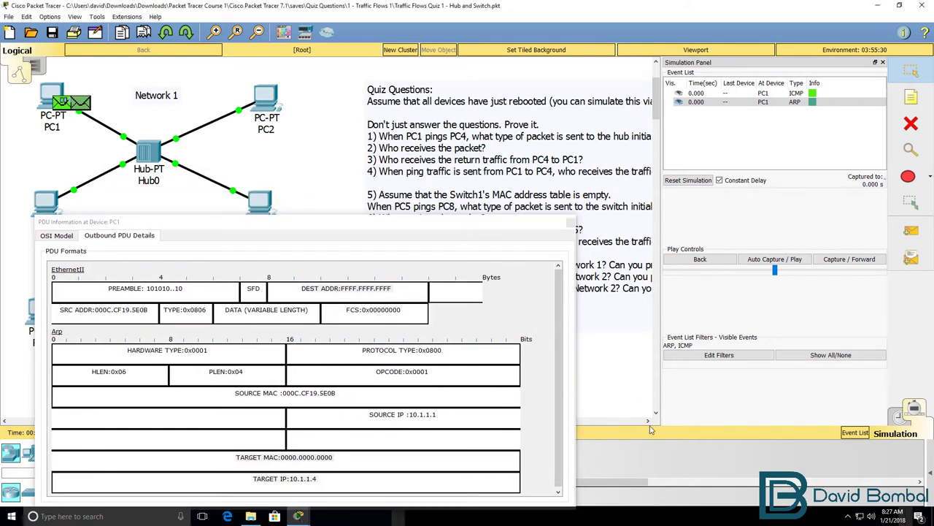
click(647, 421)
click(647, 422)
click(648, 422)
click(648, 422)
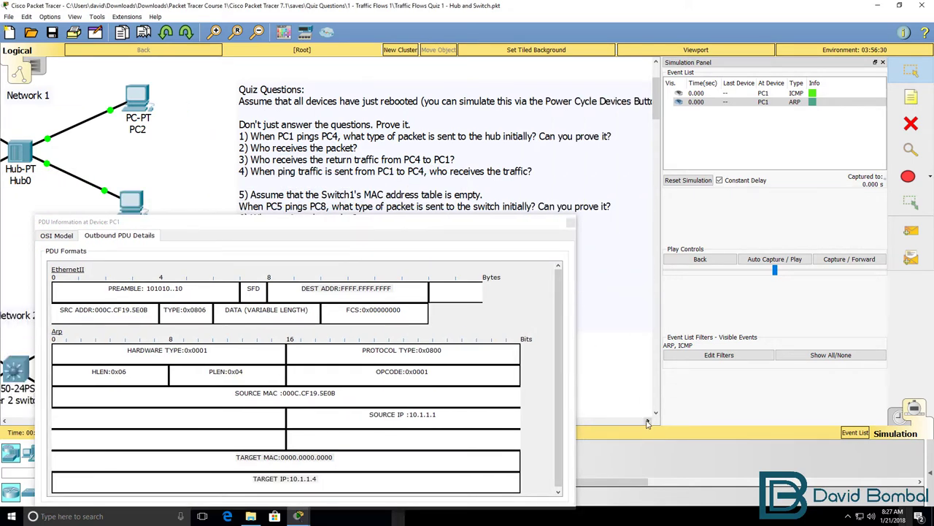
- Launch Notepad and record answer '1) ARP. Broadcast packet.' beside the simulation
click(64, 515)
text(notepad)
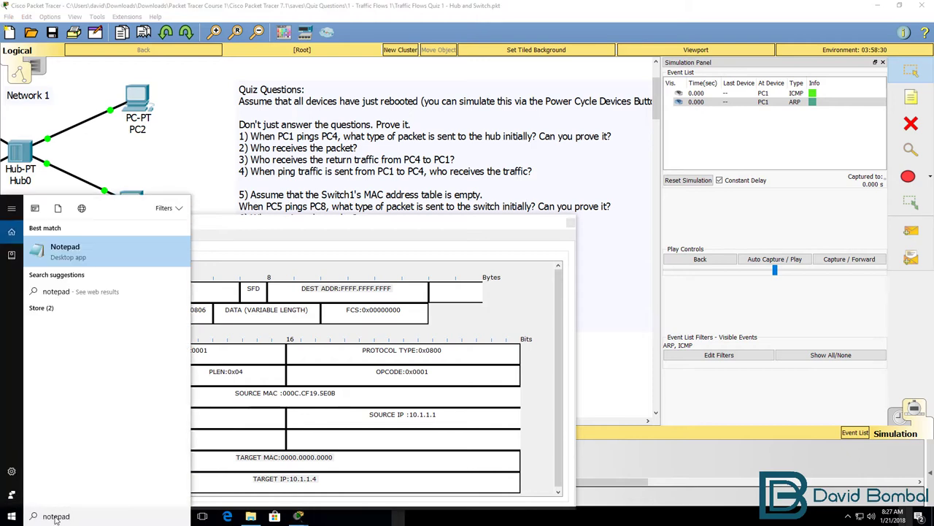
key(Return)
text(1))
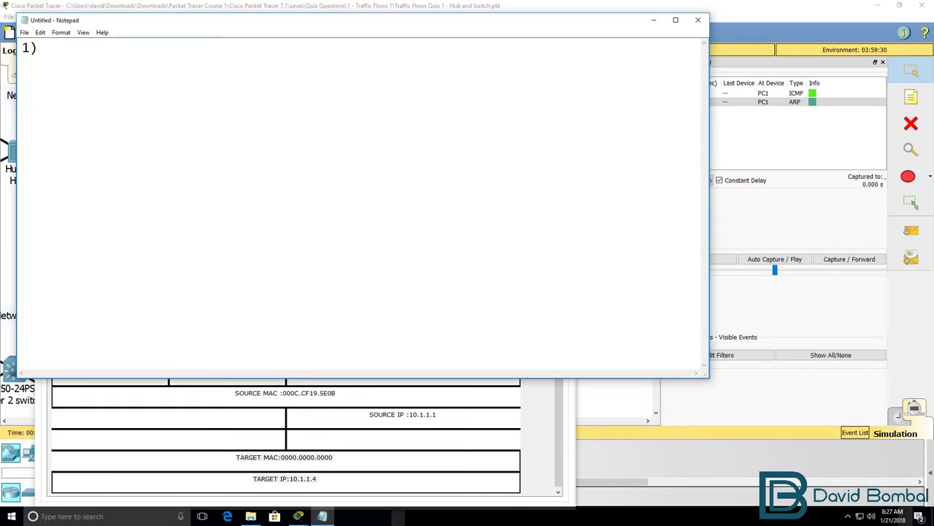
drag(273, 23, 726, 181)
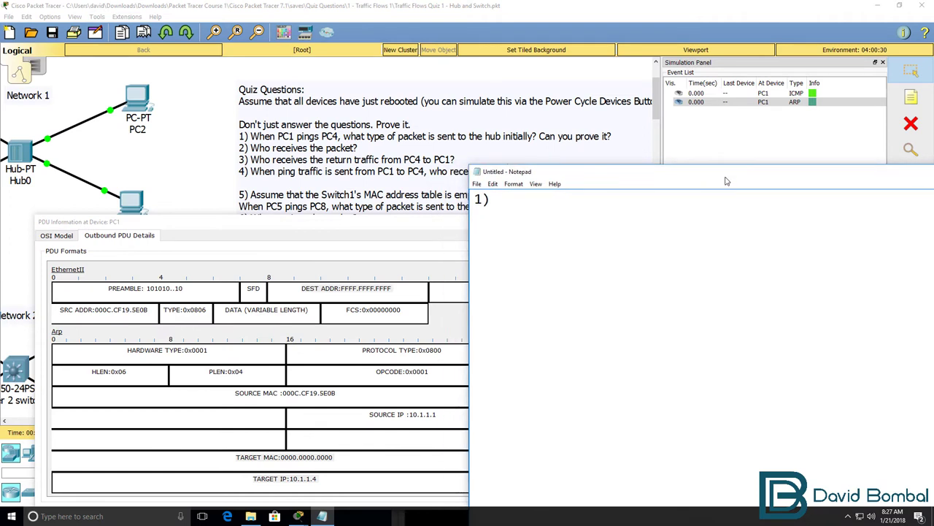
text(ARP. Broadcast packet.)
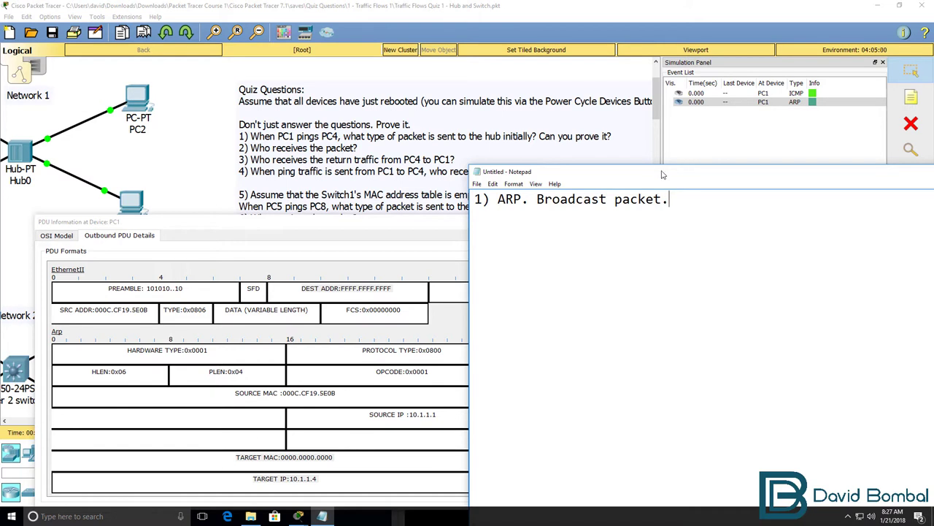
mouse_move(663, 175)
mouse_down()
mouse_move(665, 205)
mouse_move(672, 187)
mouse_up()
click(444, 29)
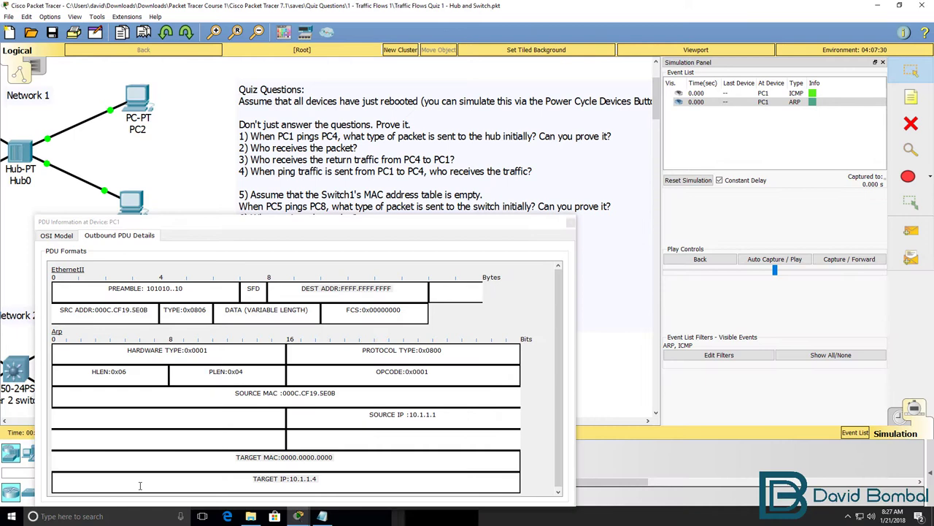
- Close PC1's PDU details and step twice so Hub0 floods the ARP to PC2, PC3, PC4
click(572, 221)
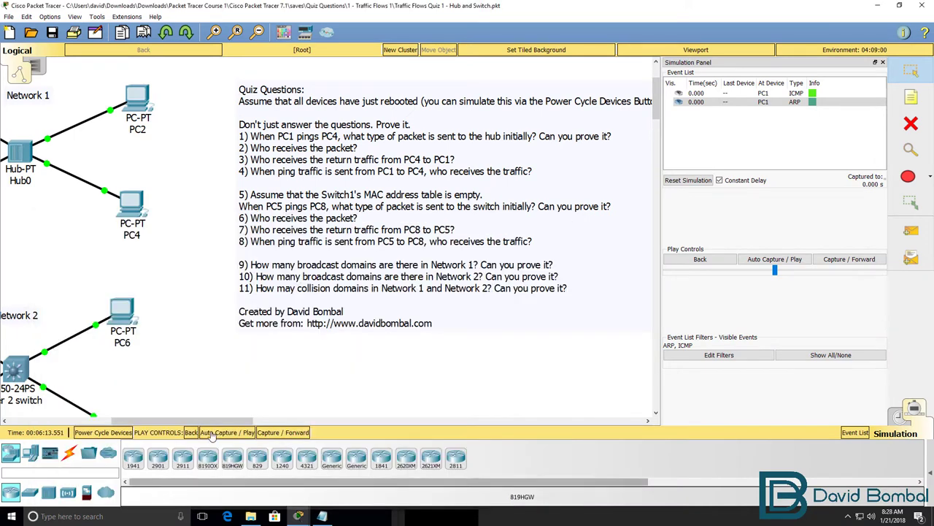
drag(192, 422, 157, 427)
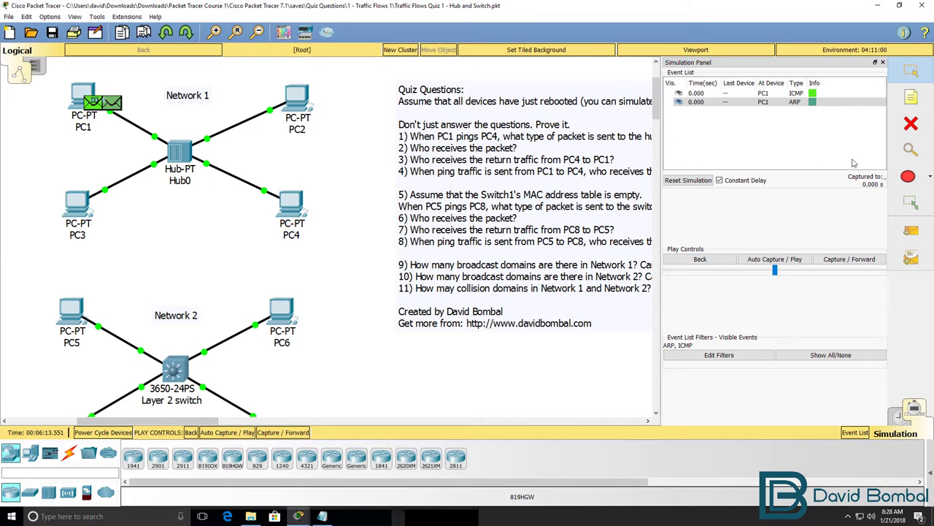
click(869, 260)
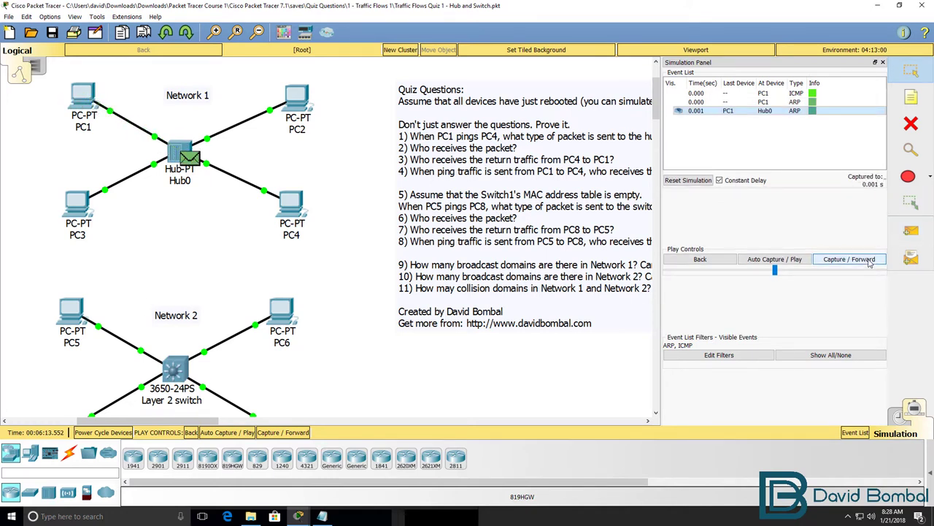
click(869, 262)
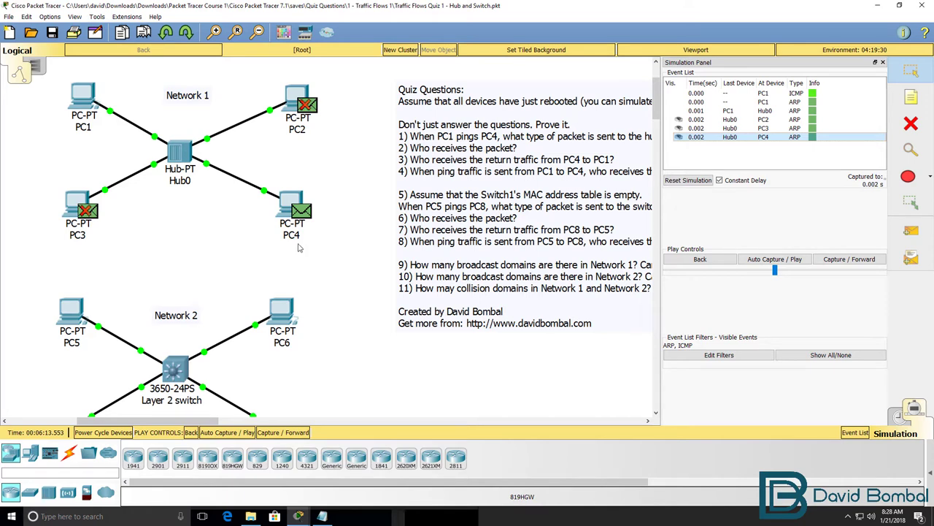
- Add '2) PC2, PC3, PC4' on a new Notepad line, then return to Packet Tracer
click(325, 517)
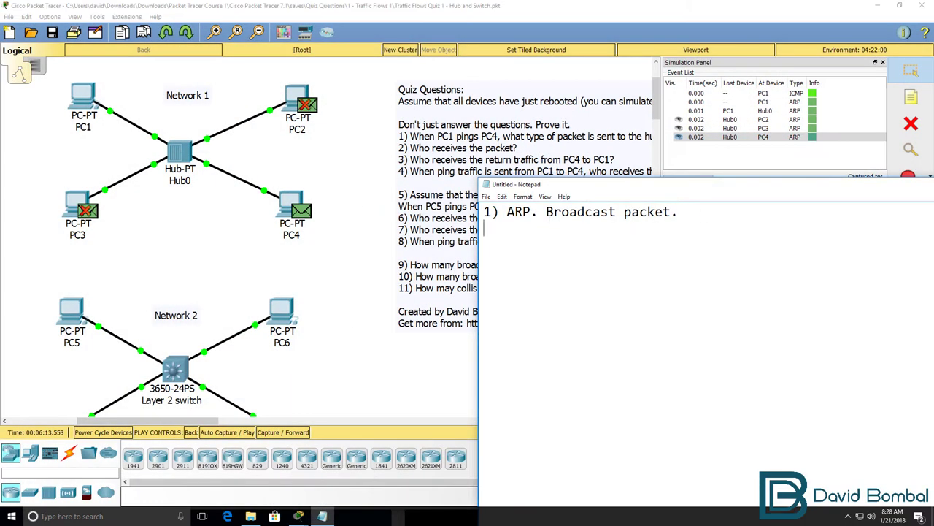
key(Return)
text(2) PC2, PC3, PC4)
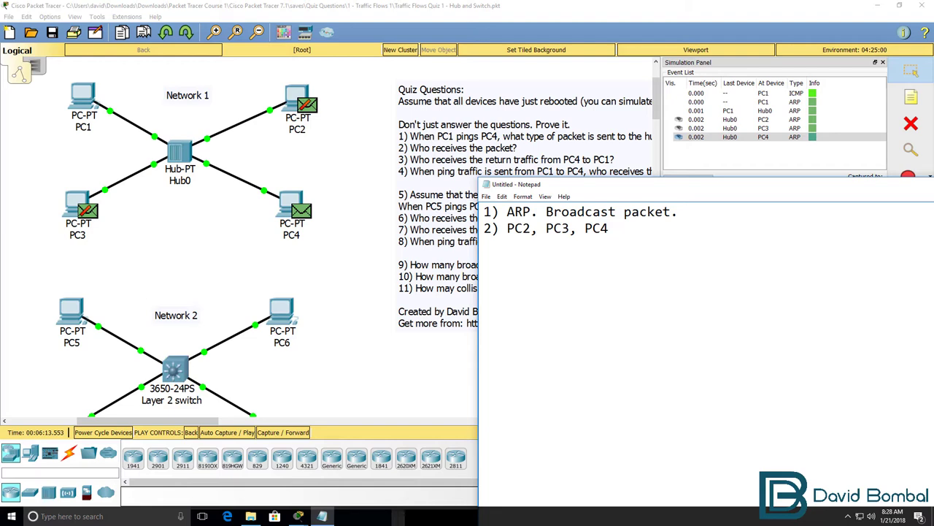
click(605, 7)
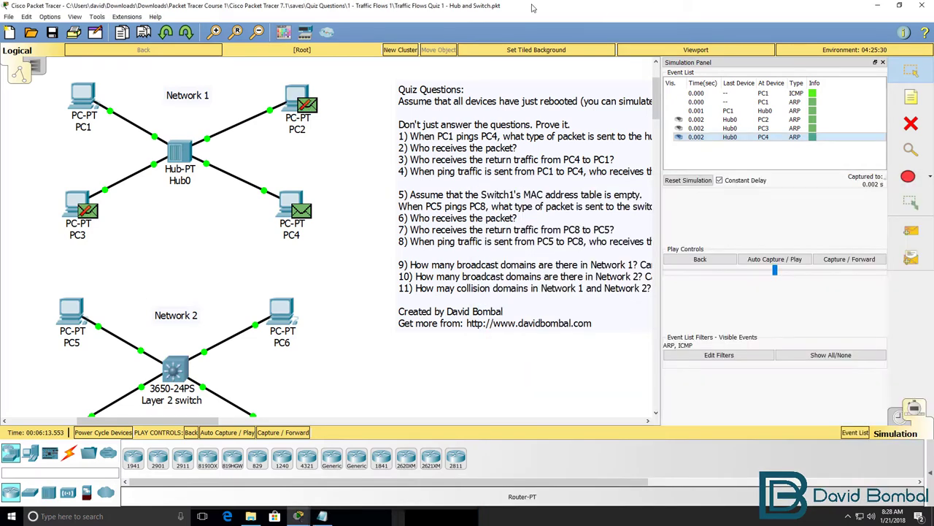
click(299, 88)
click(351, 95)
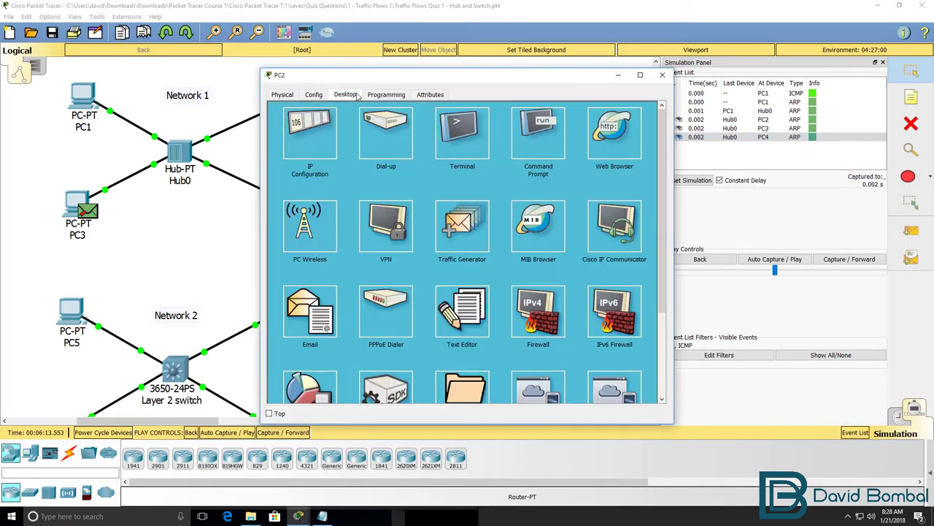
click(541, 130)
text(ipc)
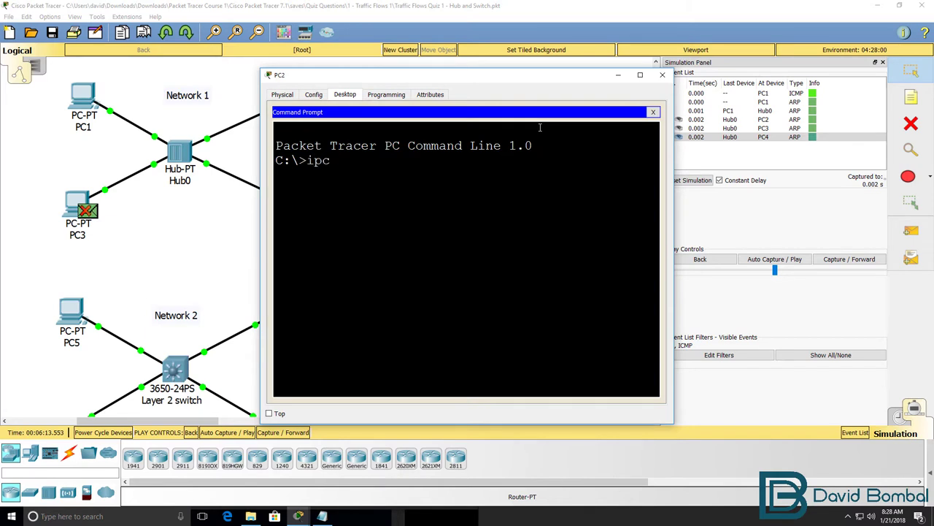
text(on)
key(BackSpace)
text(onfig)
key(Return)
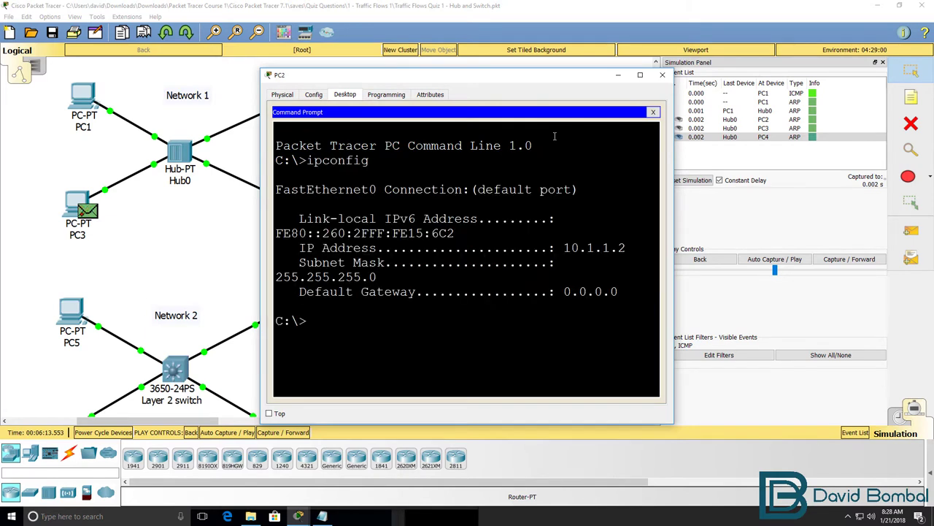
drag(675, 161, 796, 161)
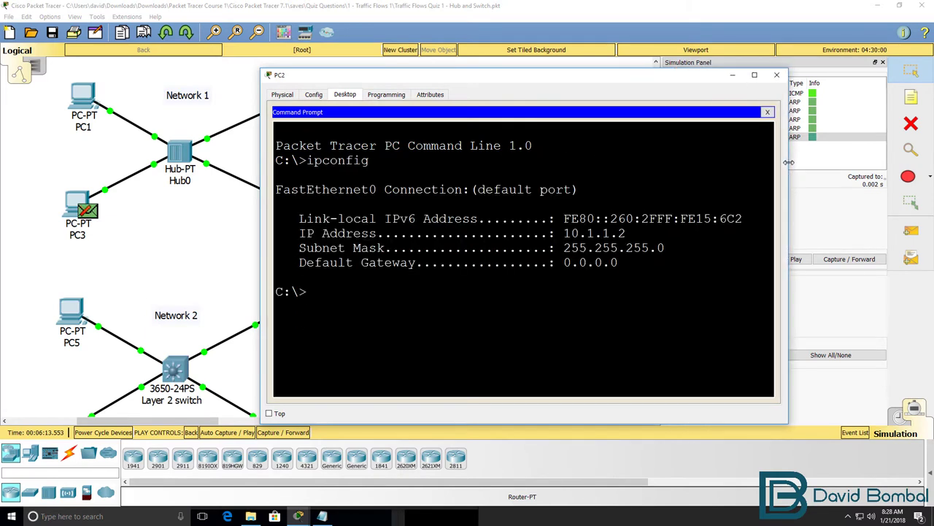
click(740, 74)
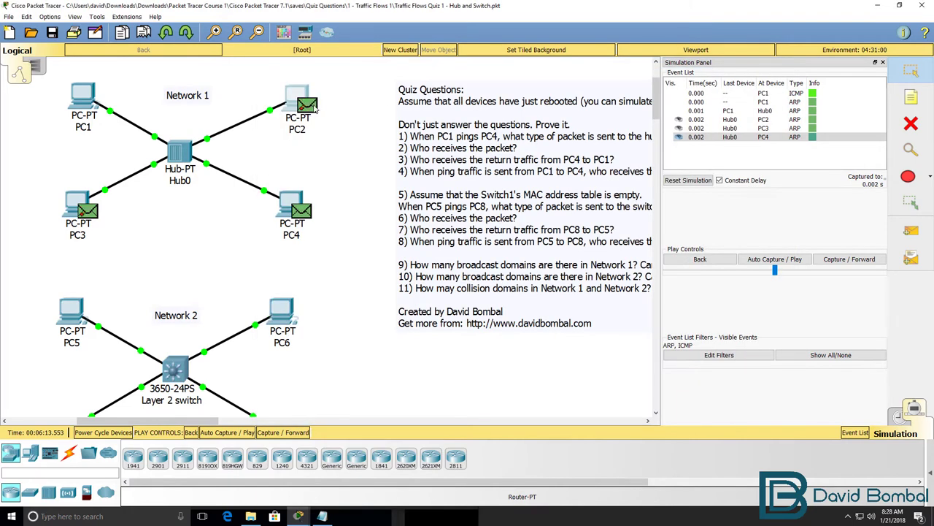
click(303, 215)
click(467, 124)
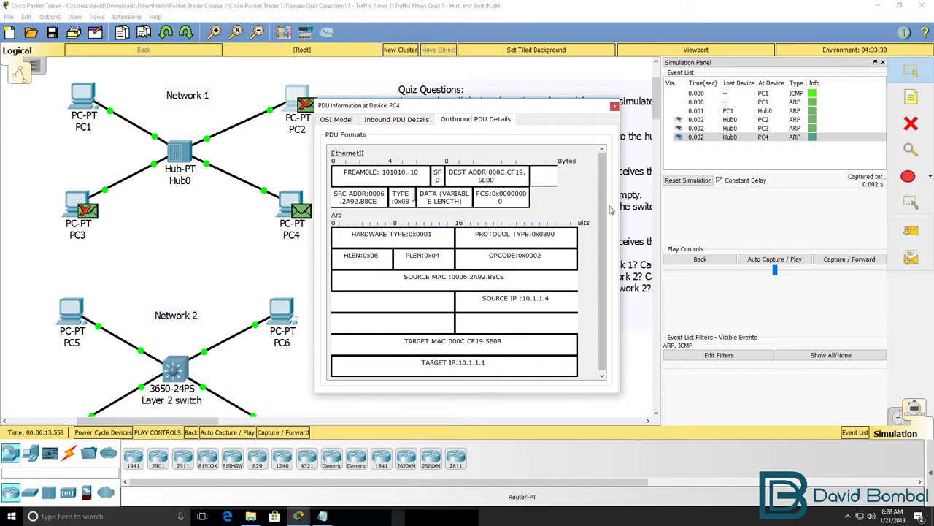
drag(619, 210, 887, 209)
click(396, 119)
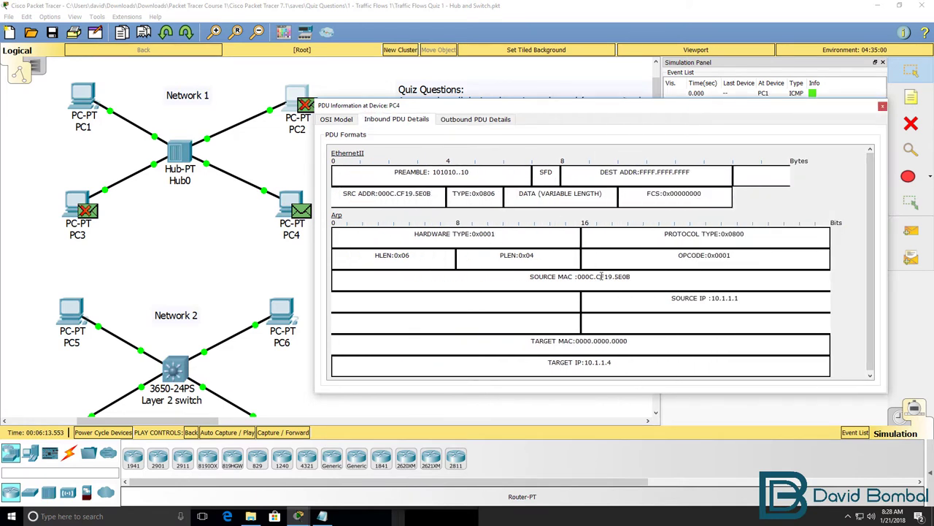
drag(632, 369, 526, 363)
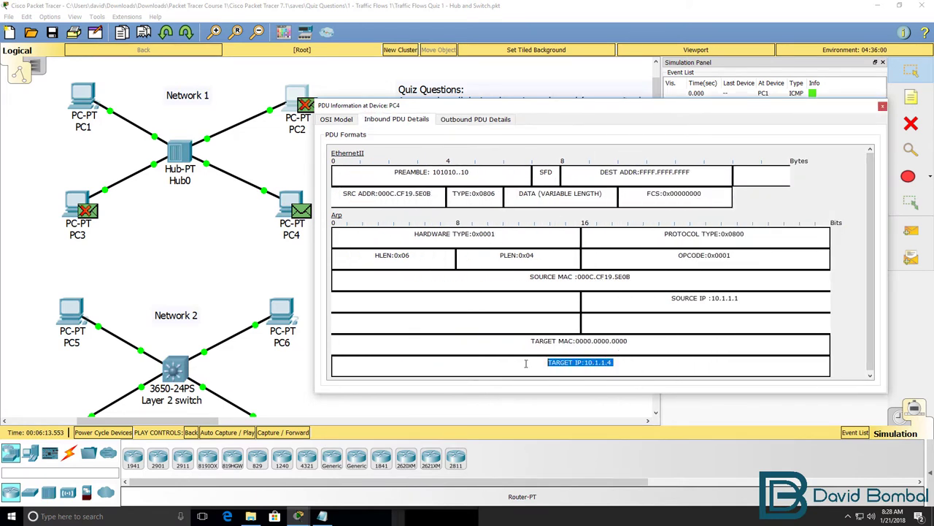
drag(555, 109, 602, 153)
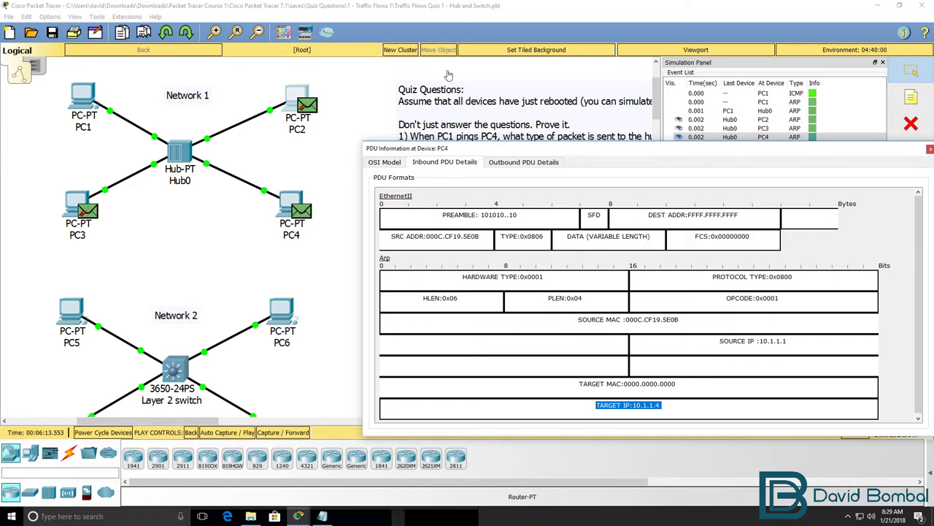
click(561, 21)
- Step to PC4's ARP reply and open the inbound frame details at Hub0
click(923, 149)
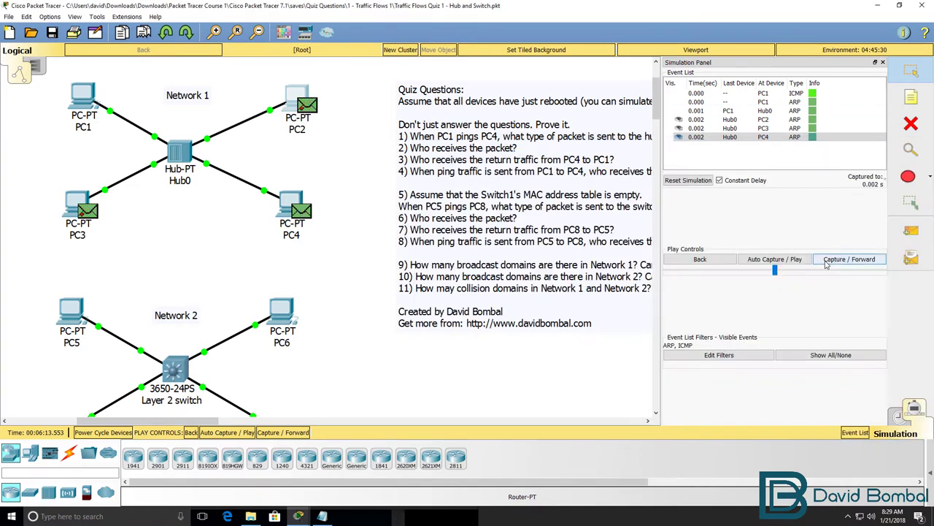
click(845, 259)
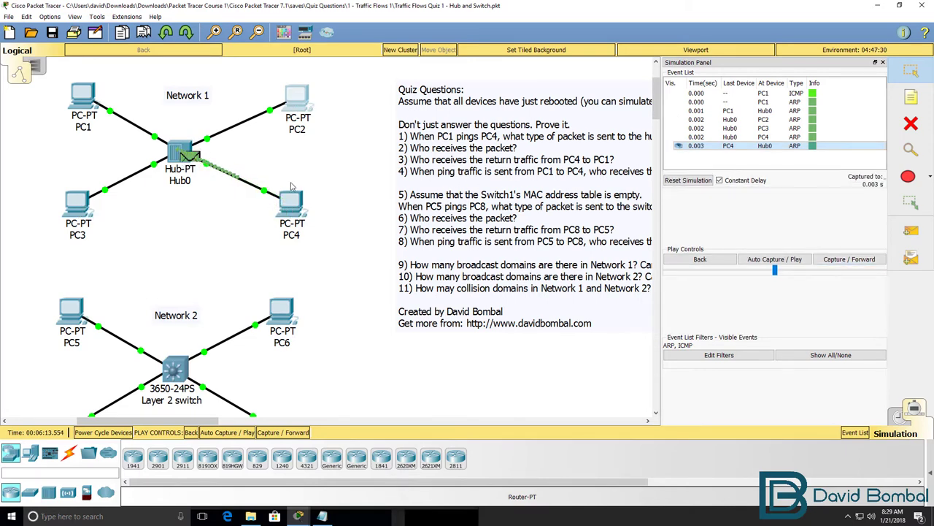
click(189, 157)
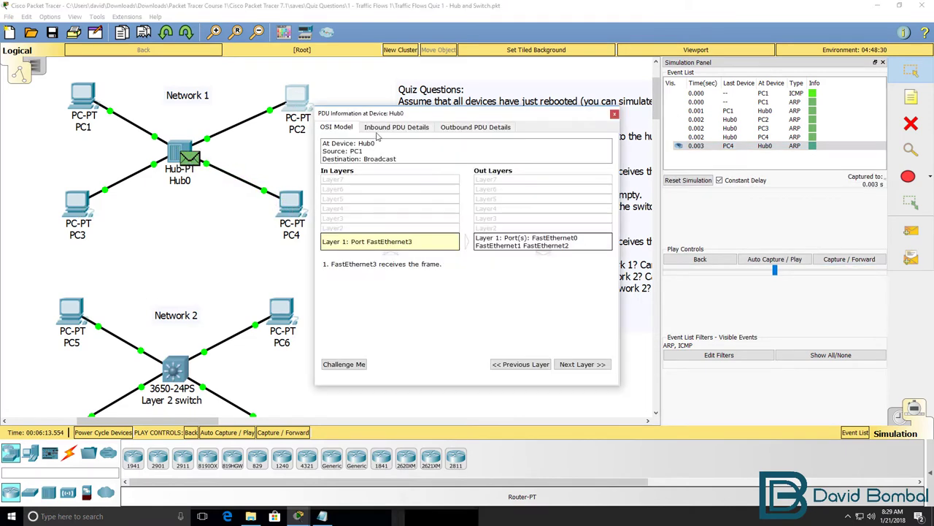
click(426, 129)
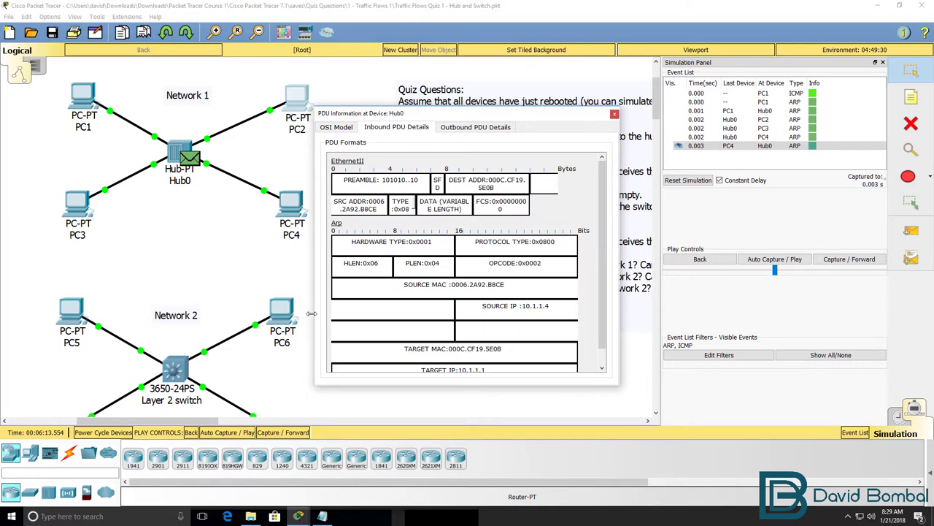
drag(312, 313, 74, 312)
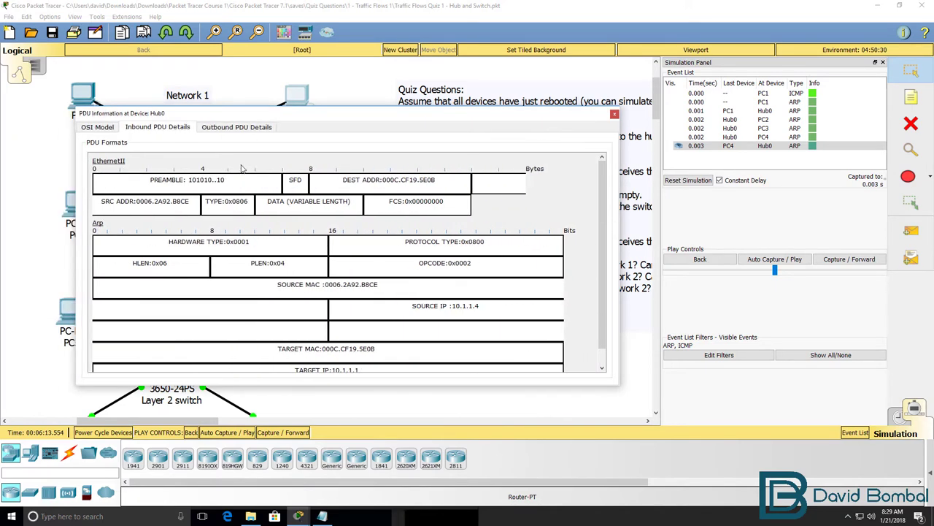
drag(282, 121, 279, 224)
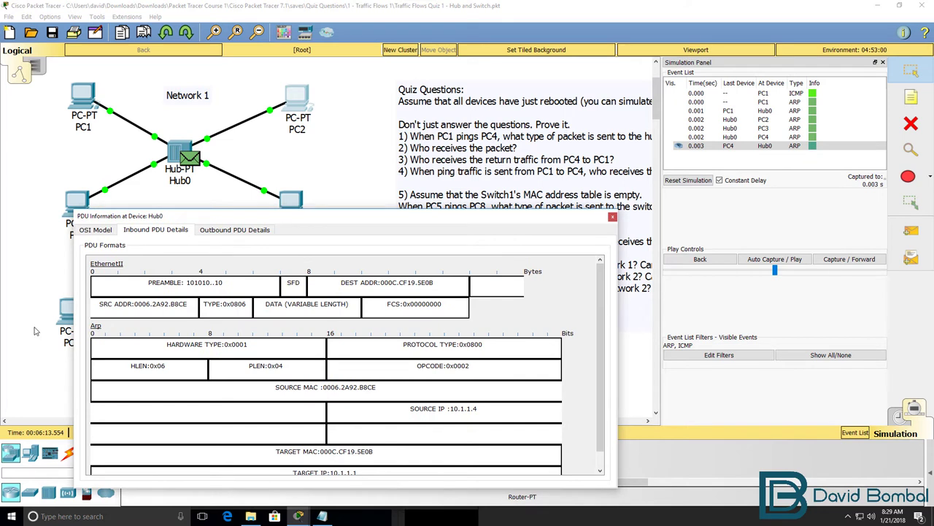
- Highlight the source MAC 0006.2A92.B8CE and source IP 10.1.1.4 fields
scroll(374, 437, down, 1)
scroll(384, 436, up, 1)
drag(400, 389, 270, 388)
drag(396, 408, 516, 413)
drag(272, 390, 425, 390)
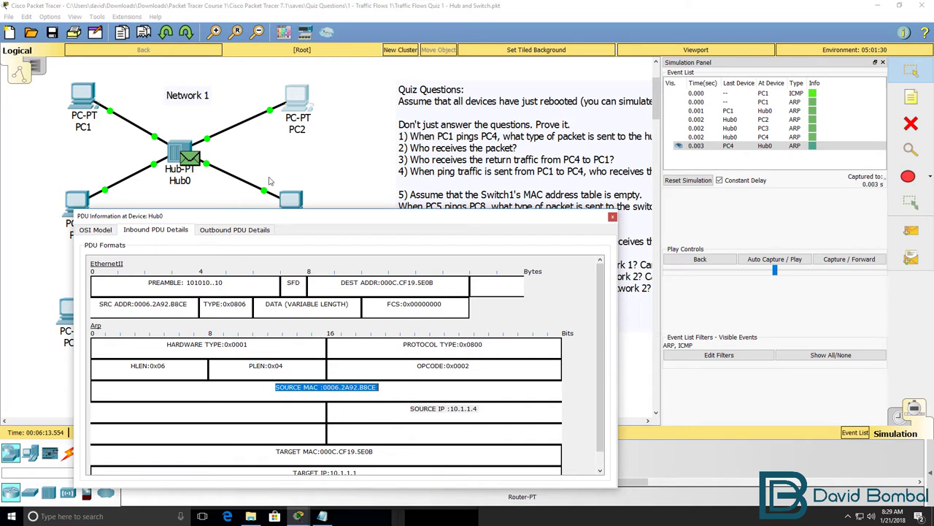
- Run ipconfig /all on PC4 and highlight its MAC address 0006.2A92.B8CE
click(296, 200)
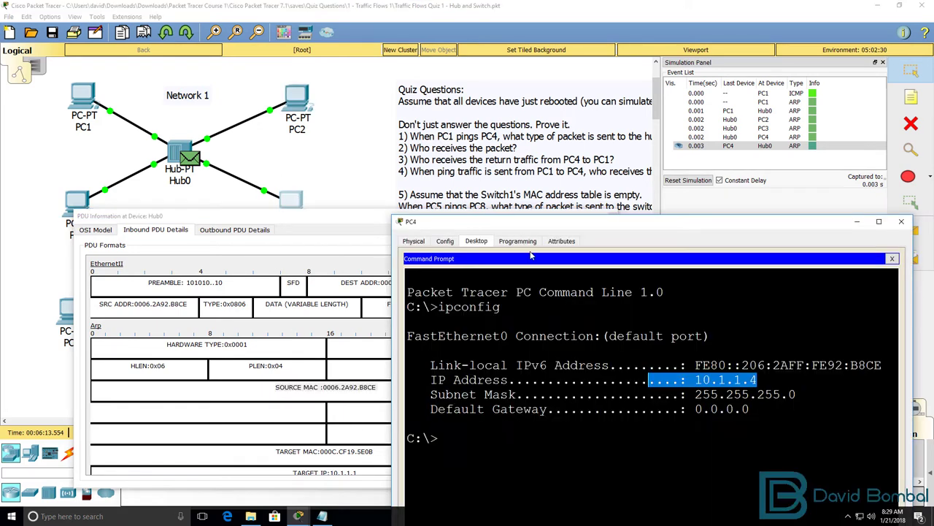
text(iipcnfig)
key(Return)
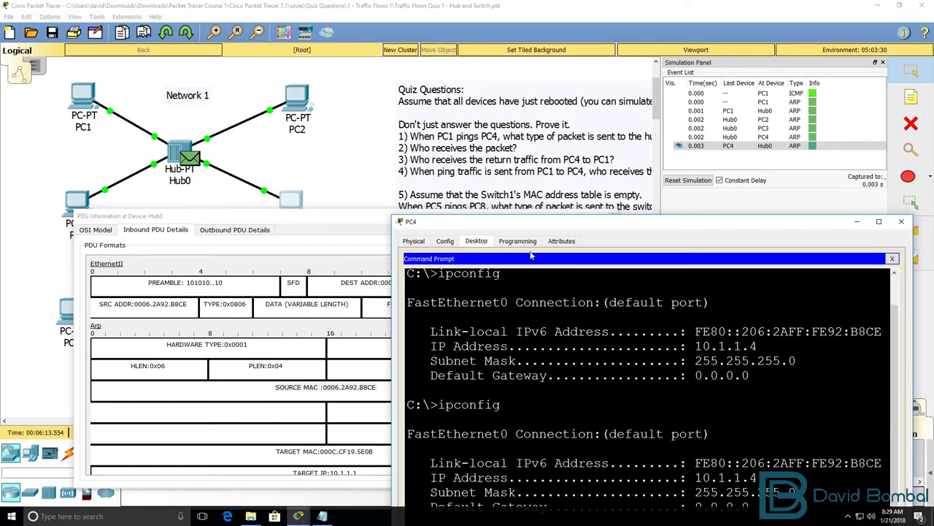
drag(591, 225, 577, 157)
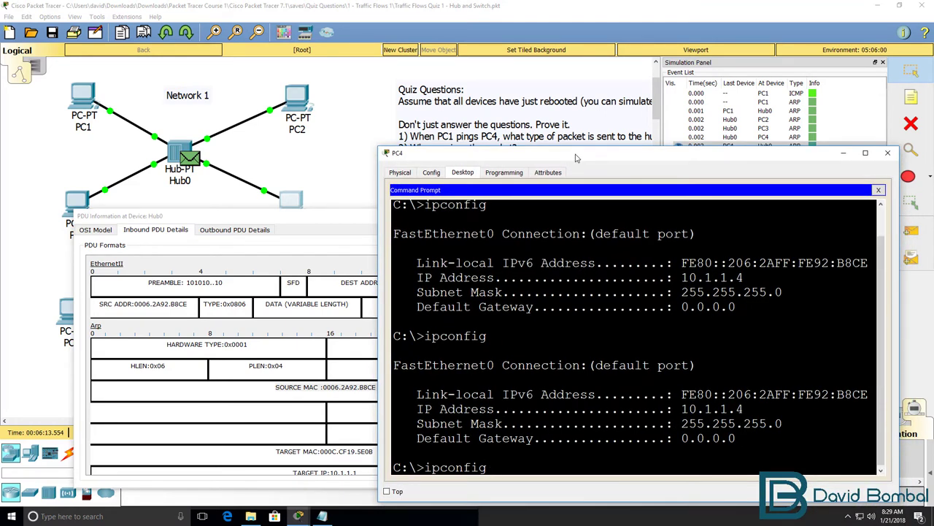
text(ipconfig /all)
key(Return)
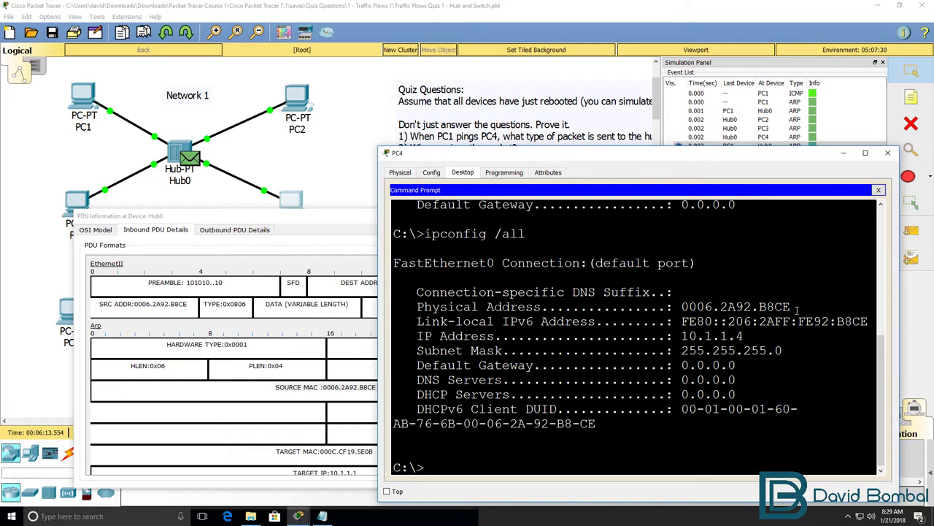
drag(797, 310, 681, 308)
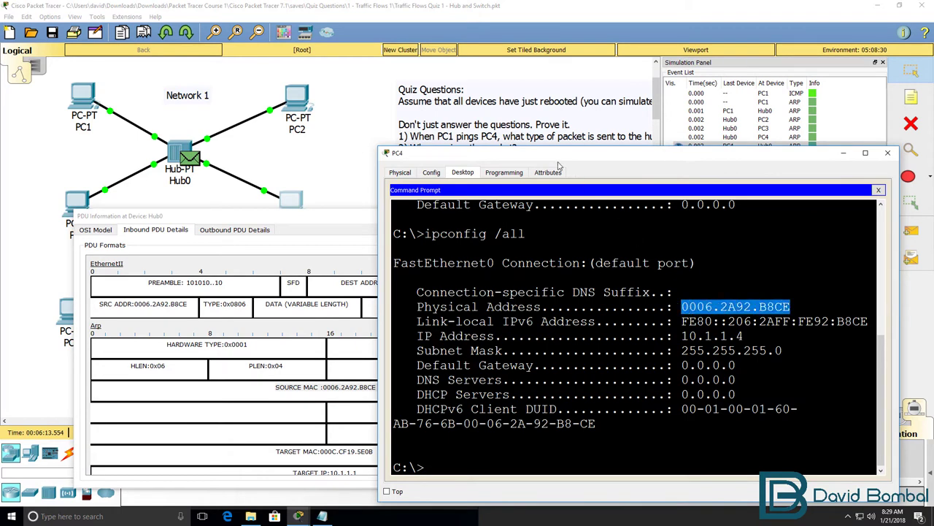
drag(559, 163, 657, 169)
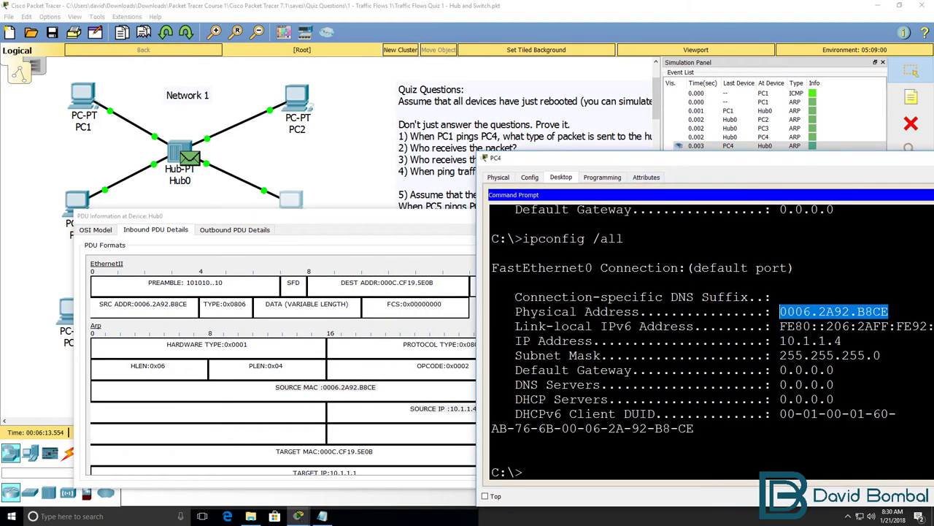
- Match the frame's source 0006.2A92.B8CE to PC4, close the details, and advance one step
click(189, 306)
drag(188, 306, 95, 306)
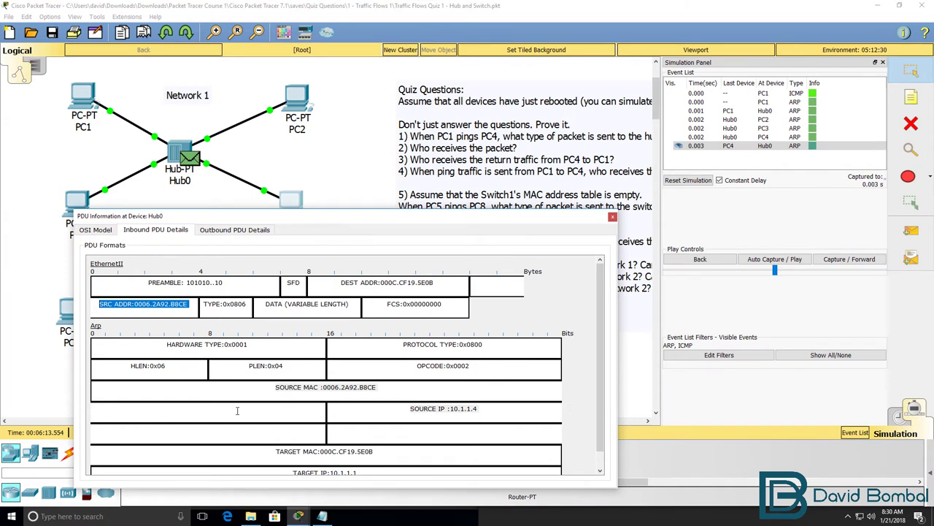
mouse_move(322, 516)
click(324, 438)
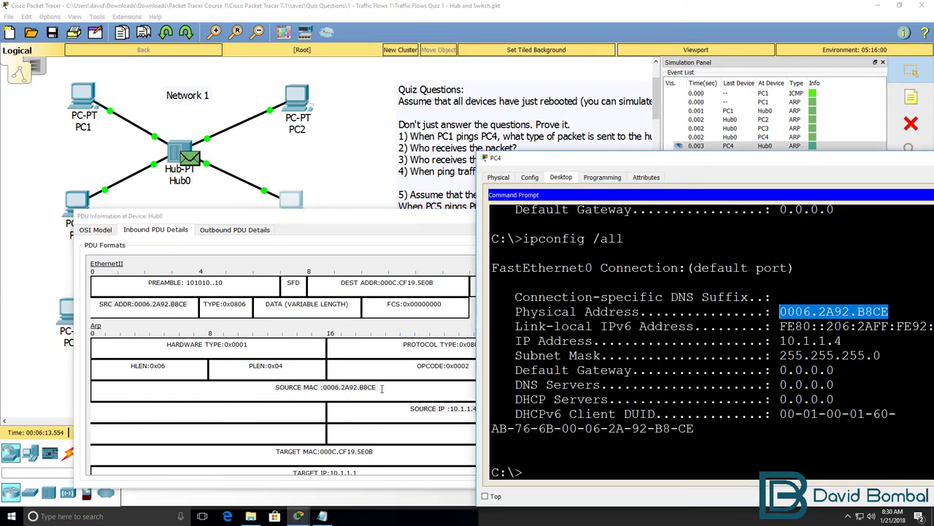
click(474, 11)
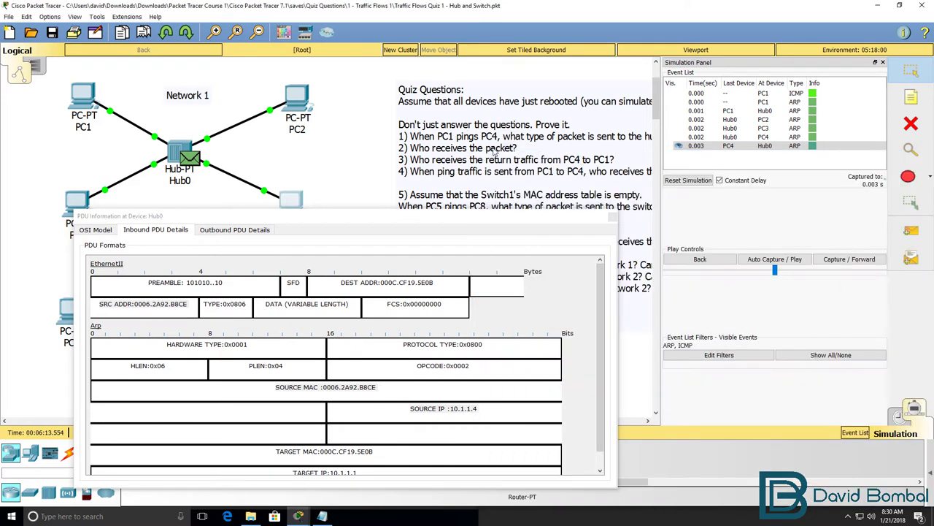
click(615, 217)
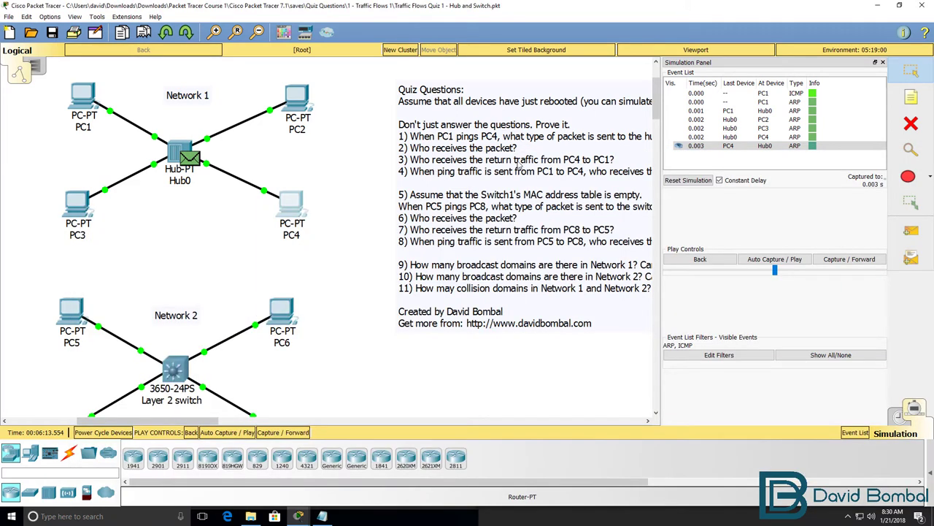
click(851, 265)
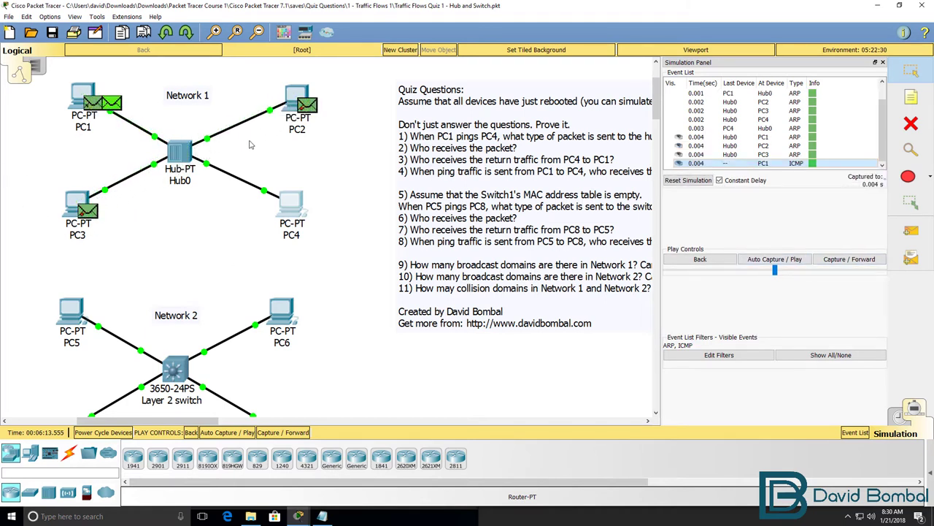
- Write answer '3) PC2, PC3, PC1' in Notepad by copying answer 2's list
click(322, 516)
text(3))
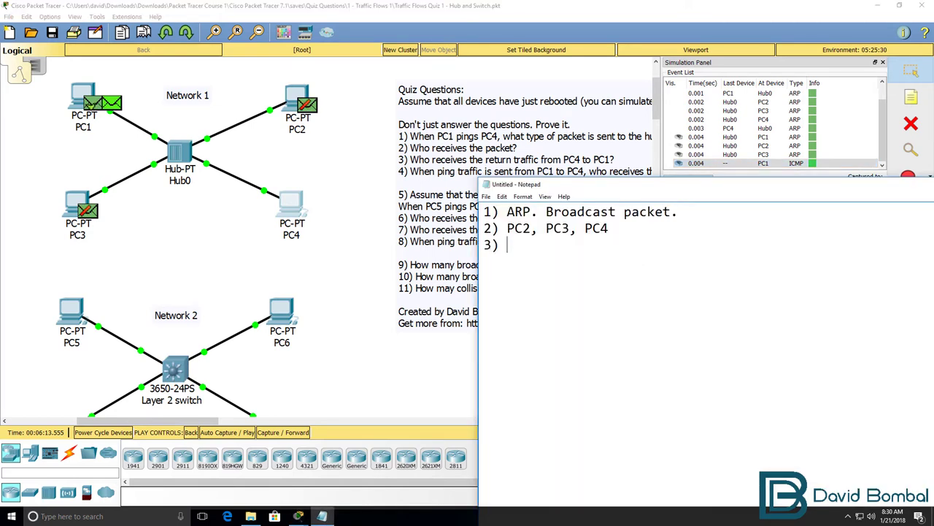
key(Up)
key(shift+End)
key(ctrl+c)
key(Down)
key(ctrl+v)
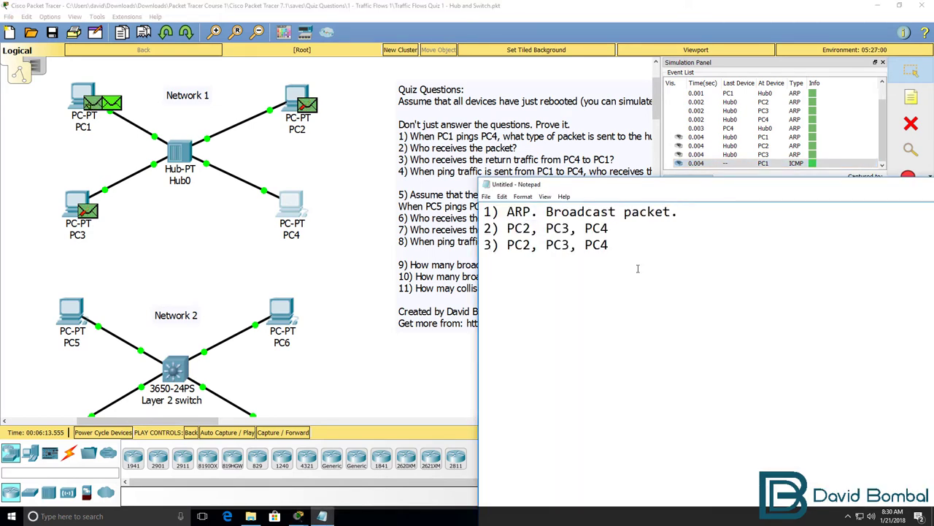
key(BackSpace)
text(1)
- Open the inbound details of the ARP reply at PC2 and highlight destination 000C.CF19.5E0B
click(656, 33)
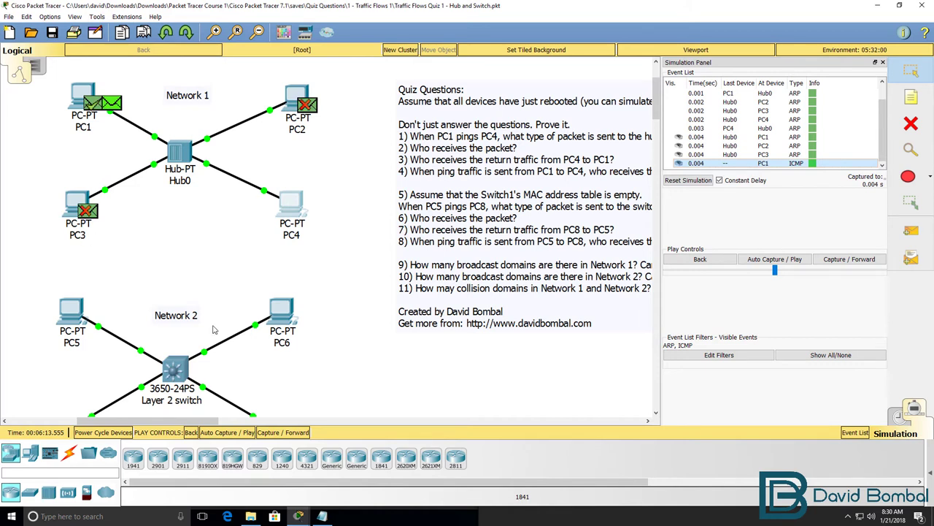
click(306, 105)
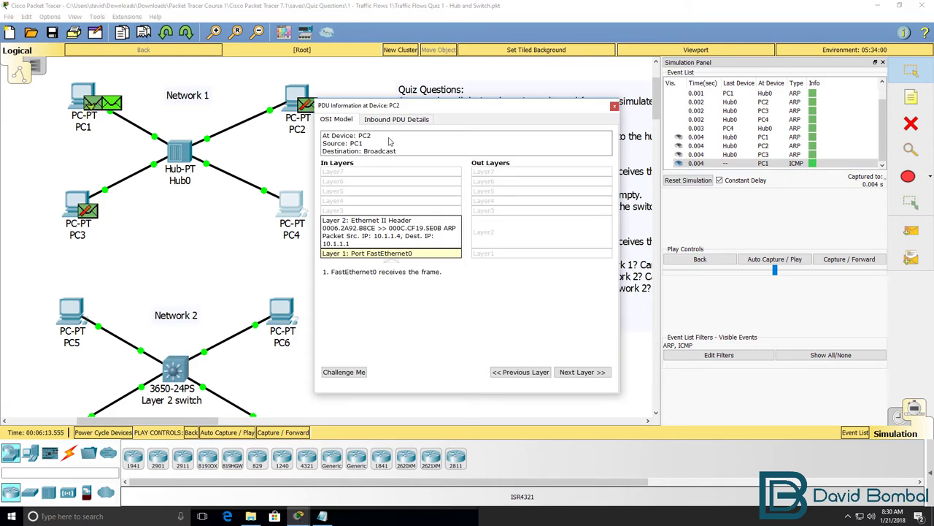
click(395, 120)
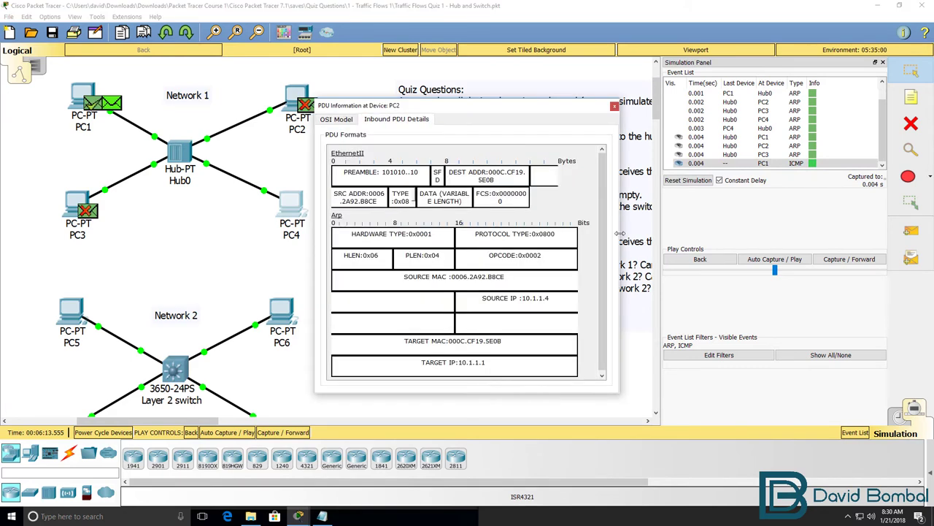
drag(619, 233, 885, 232)
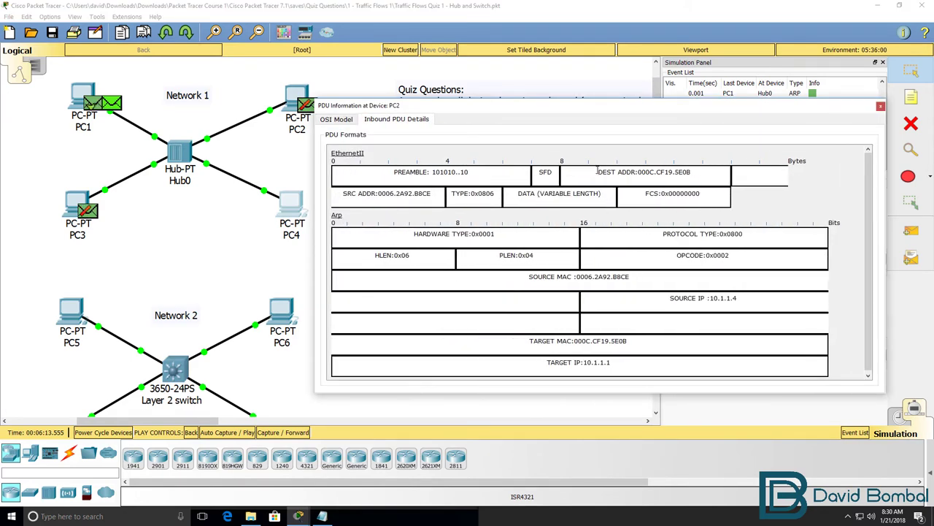
drag(598, 171, 743, 170)
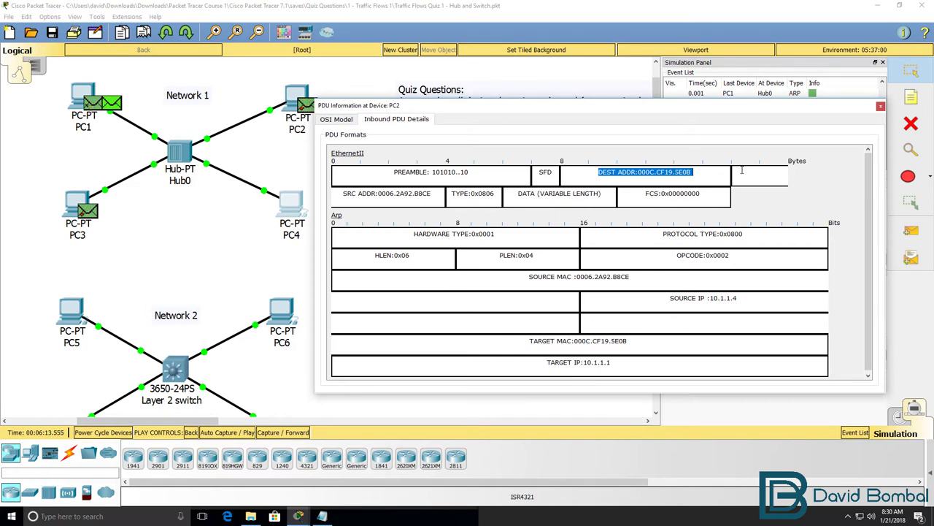
click(89, 95)
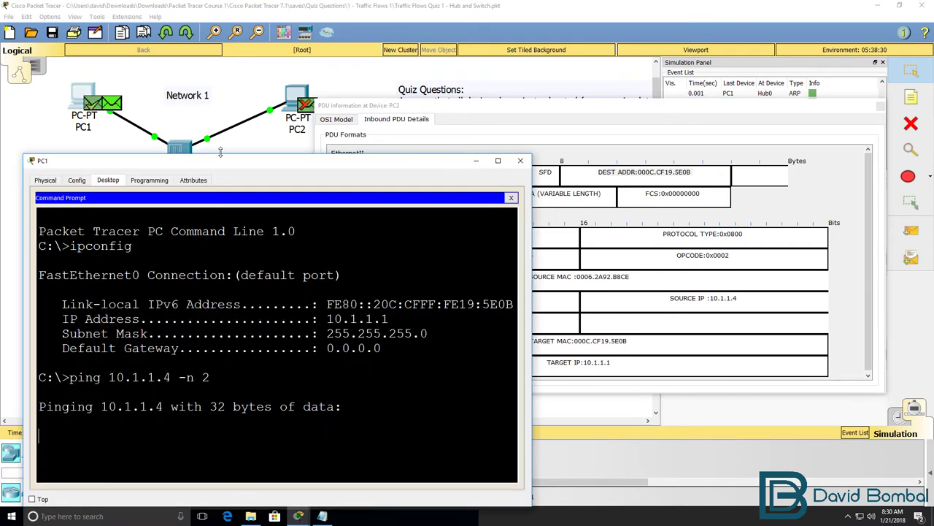
click(82, 180)
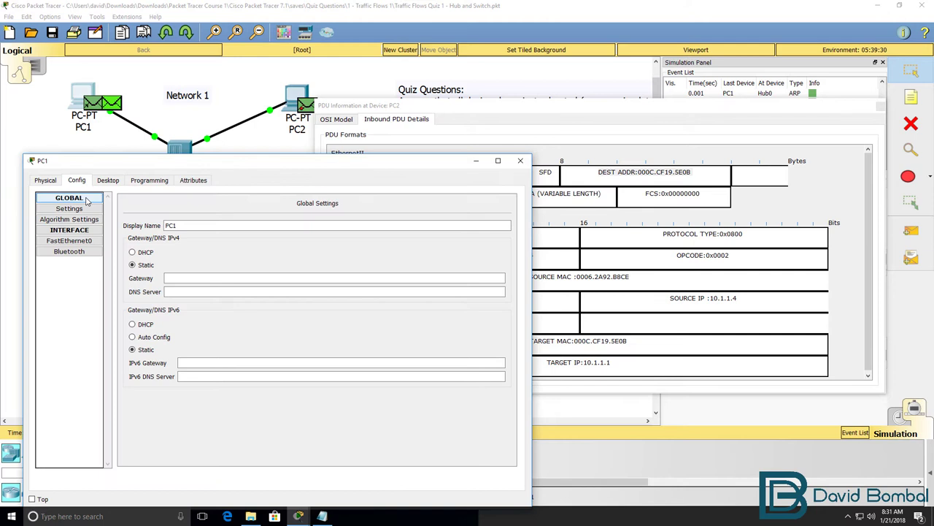
click(69, 240)
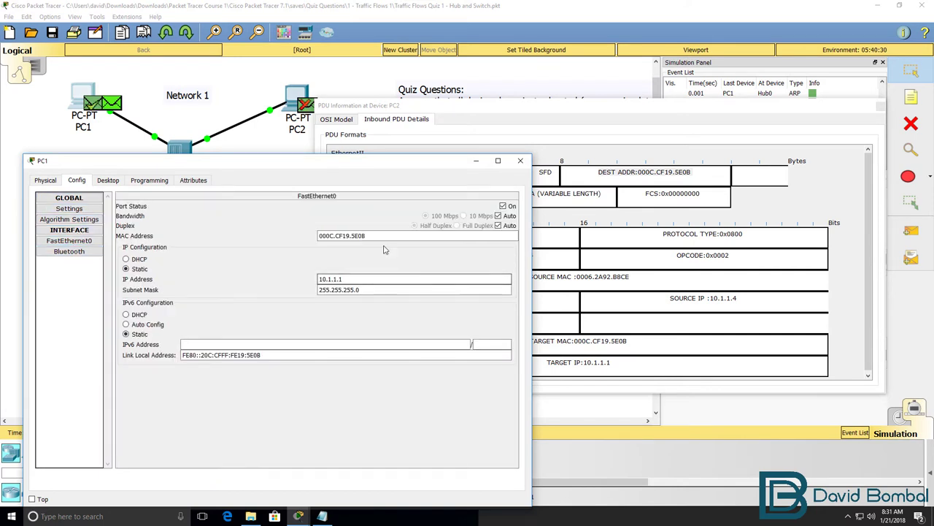
drag(381, 235, 310, 232)
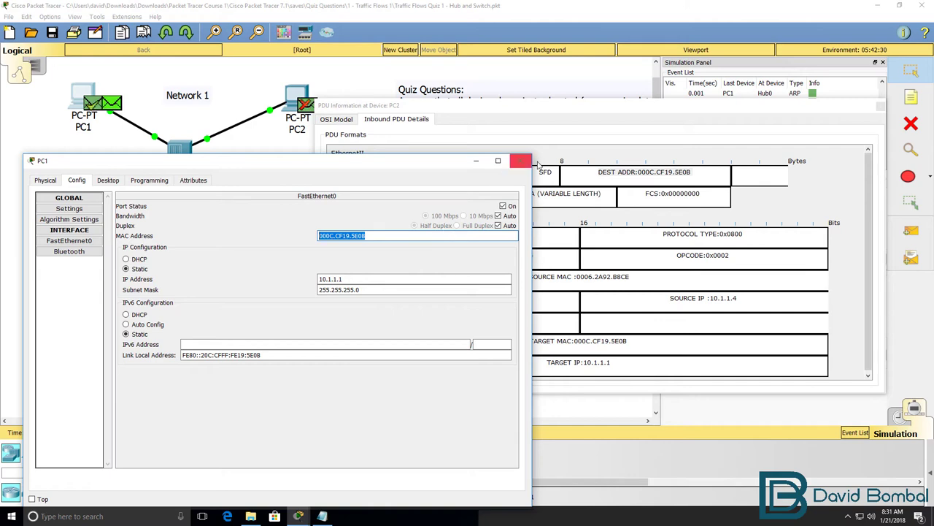
- Send PC1's window behind, close PC2's PDU Information window, and scroll the canvas sideways
click(226, 105)
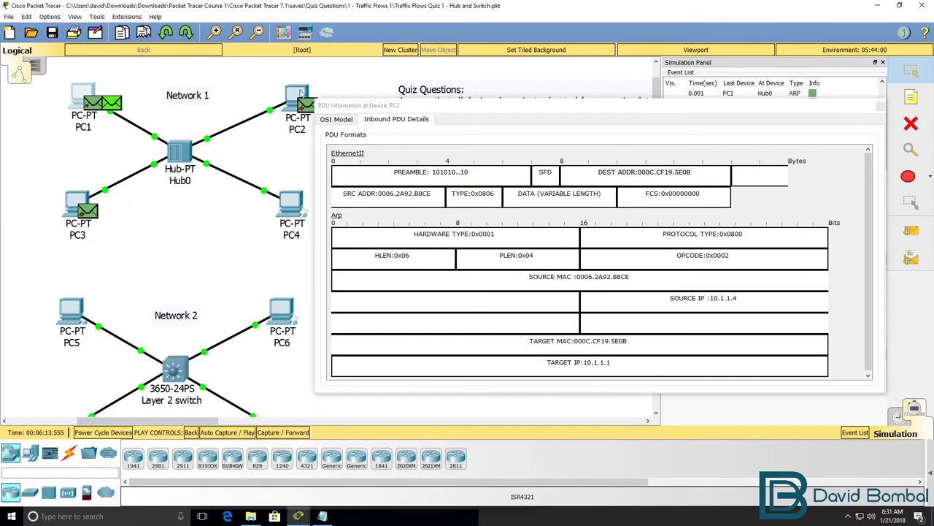
drag(440, 104, 476, 145)
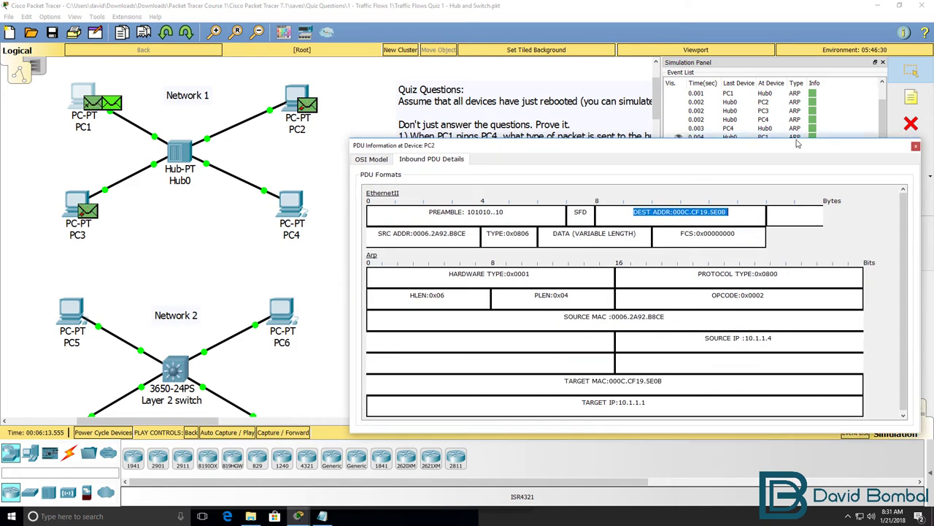
click(915, 146)
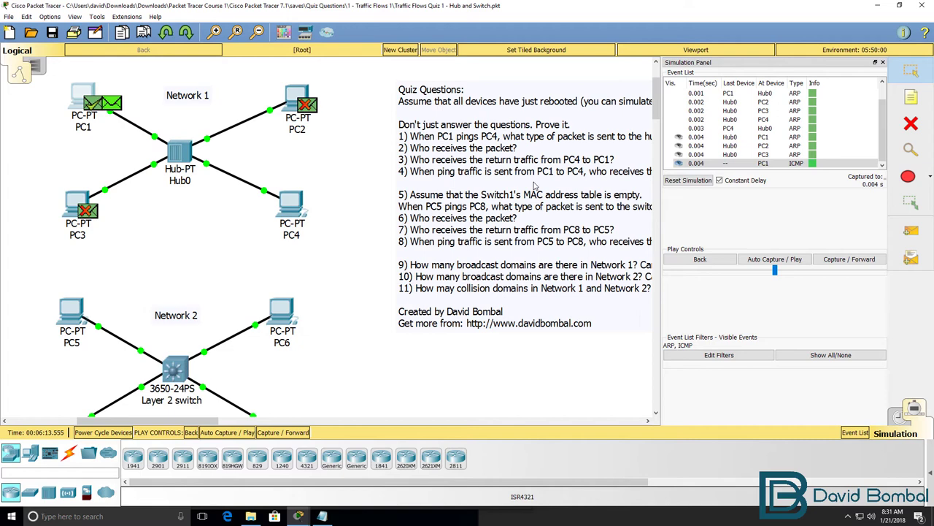
mouse_move(173, 422)
mouse_down()
mouse_move(196, 423)
mouse_move(171, 424)
mouse_move(178, 423)
mouse_up()
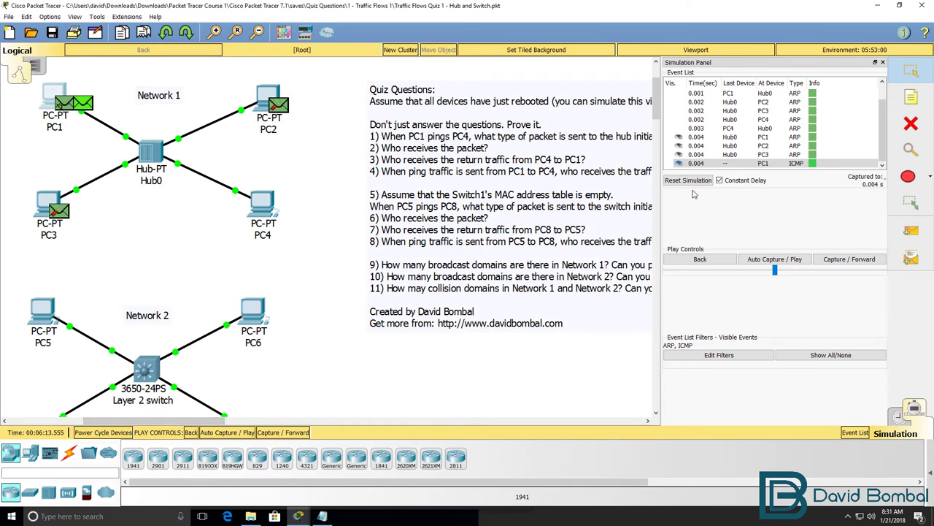
- Step the ping forward and view Hub0's inbound PDU details down to the ICMP fields (10.1.1.1 to 10.1.1.4)
click(849, 264)
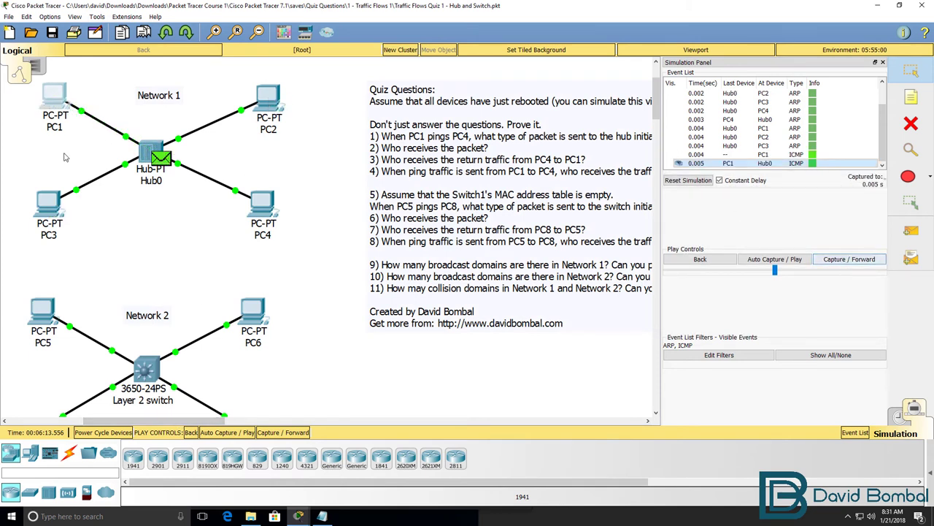
click(169, 160)
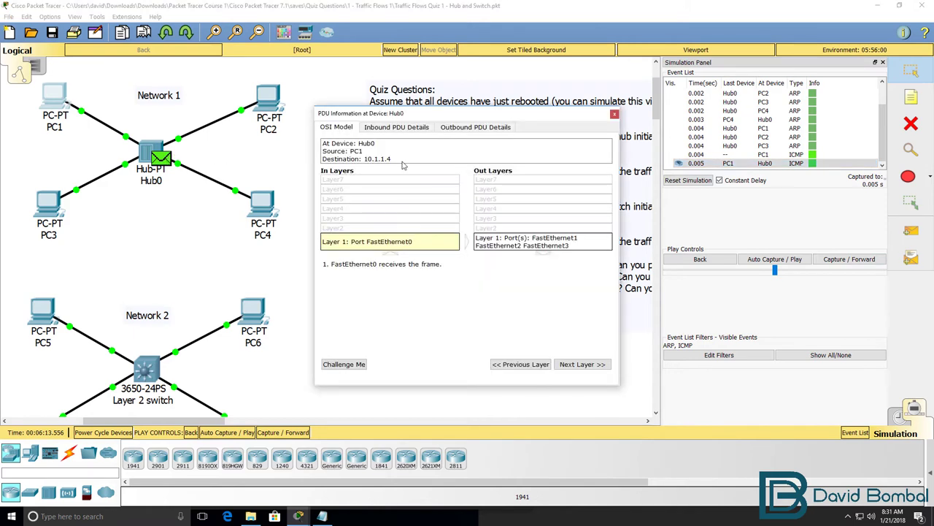
click(396, 127)
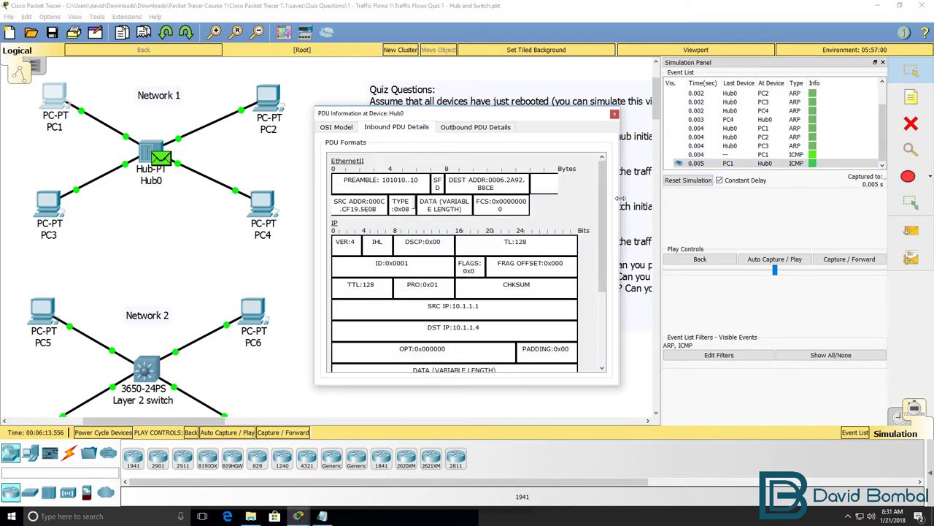
drag(620, 198, 862, 199)
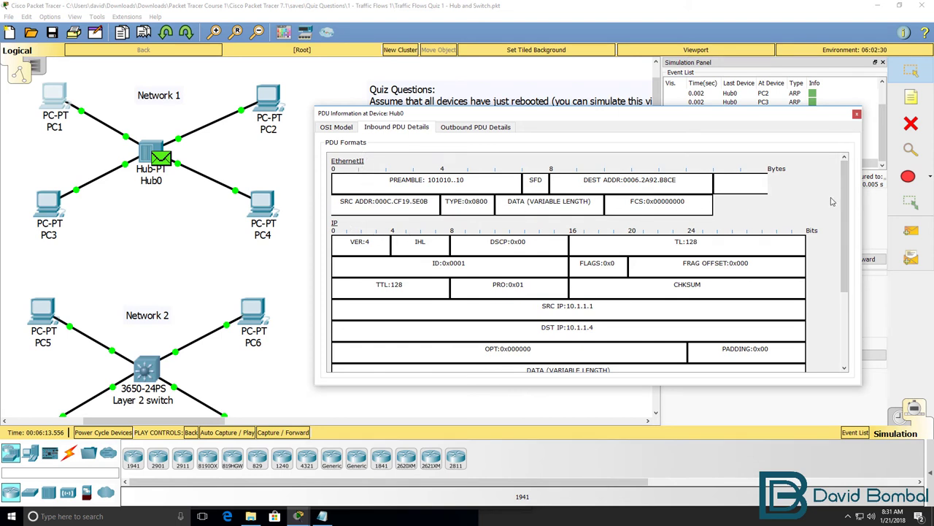
drag(849, 198, 849, 269)
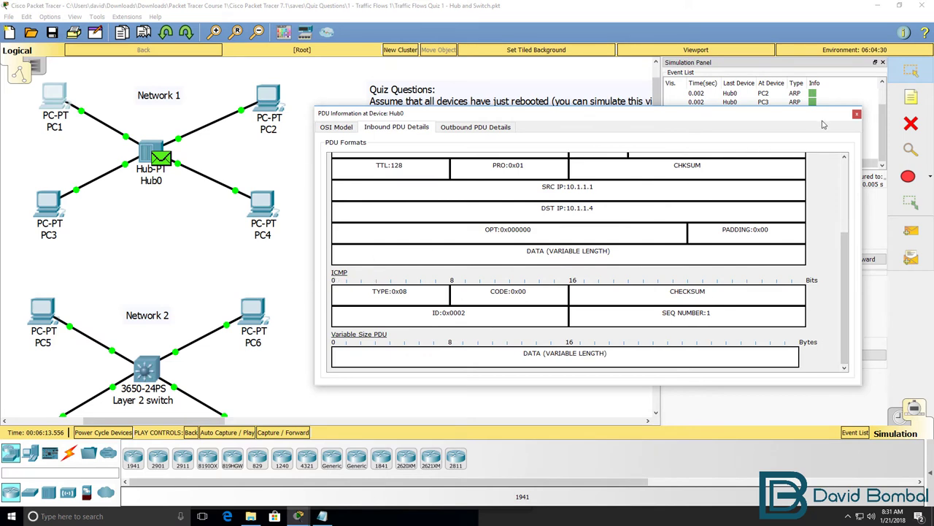
- Close Hub0's packet details and step the simulation so Hub0 floods the request
click(857, 114)
click(840, 259)
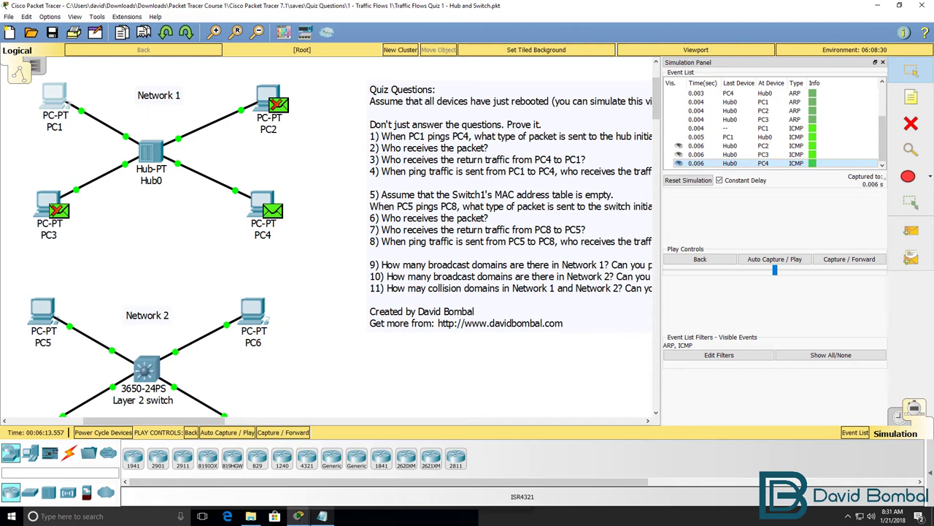
- In Notepad, copy answer line 2 to a new last line renumbered as '4) PC2, PC3, PC4'
mouse_move(322, 515)
click(327, 476)
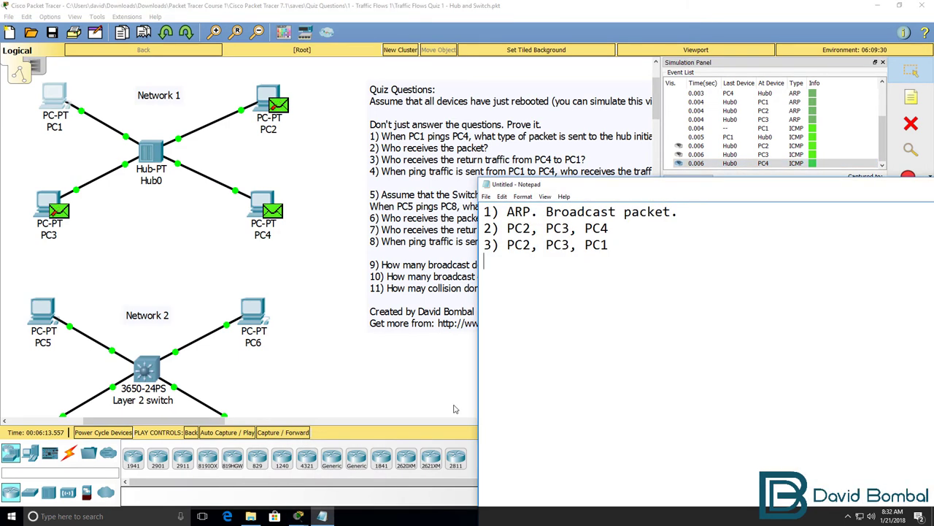
key(Up)
key(shift+End)
key(ctrl+c)
key(ctrl+End)
key(Return)
key(ctrl+v)
key(Delete)
text(4)
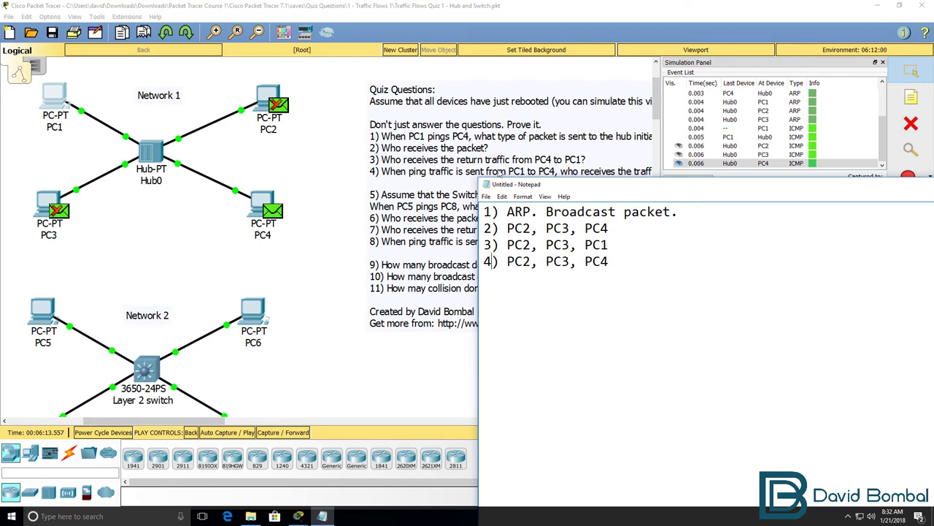
click(558, 15)
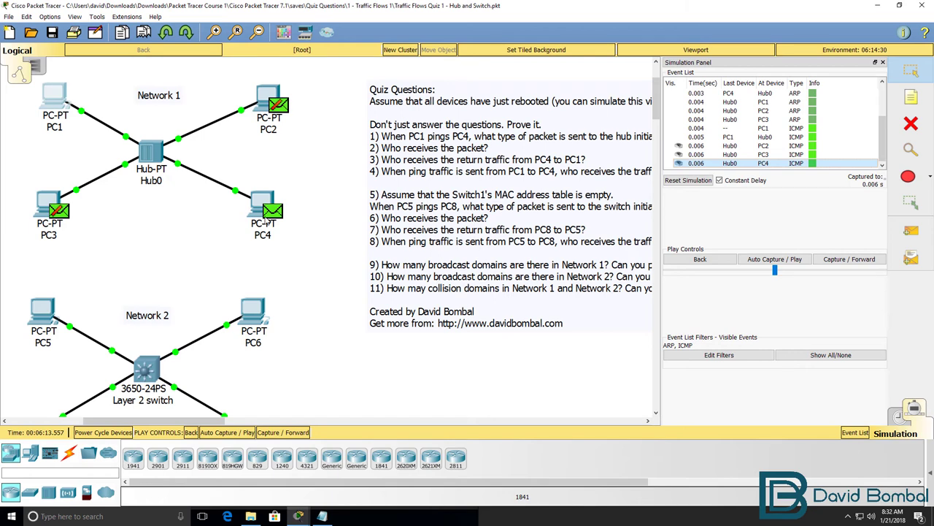
- Open PC4's inbound PDU details and highlight destination IP 10.1.1.4 and destination MAC 0006.2A92.B8CE
click(278, 214)
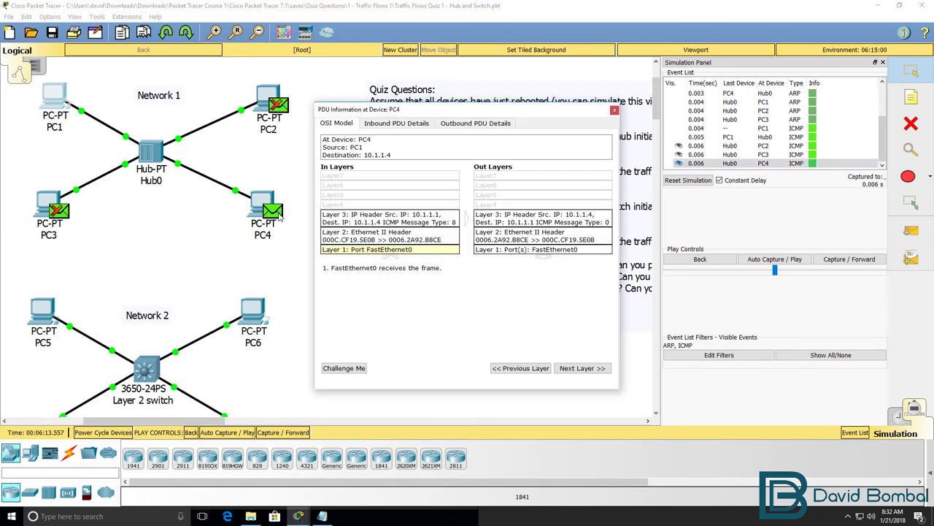
click(409, 123)
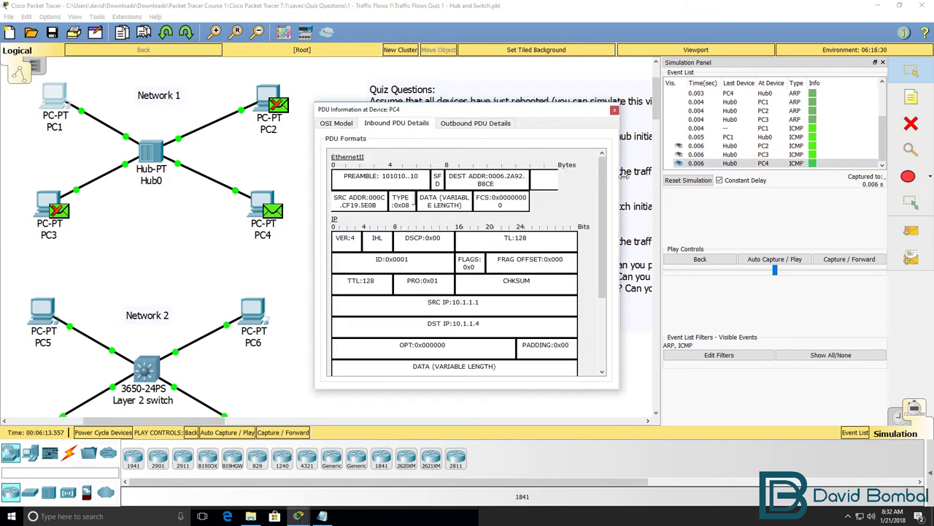
drag(623, 175, 903, 175)
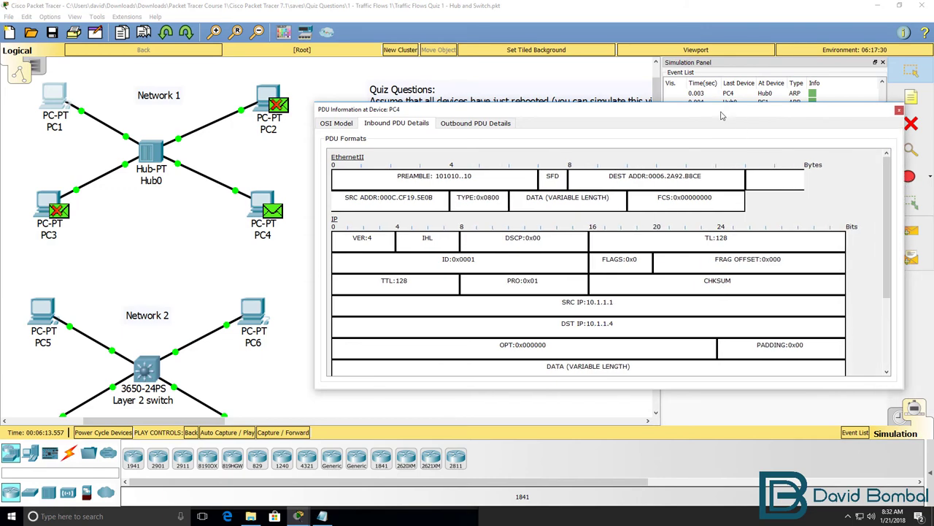
drag(721, 115, 686, 73)
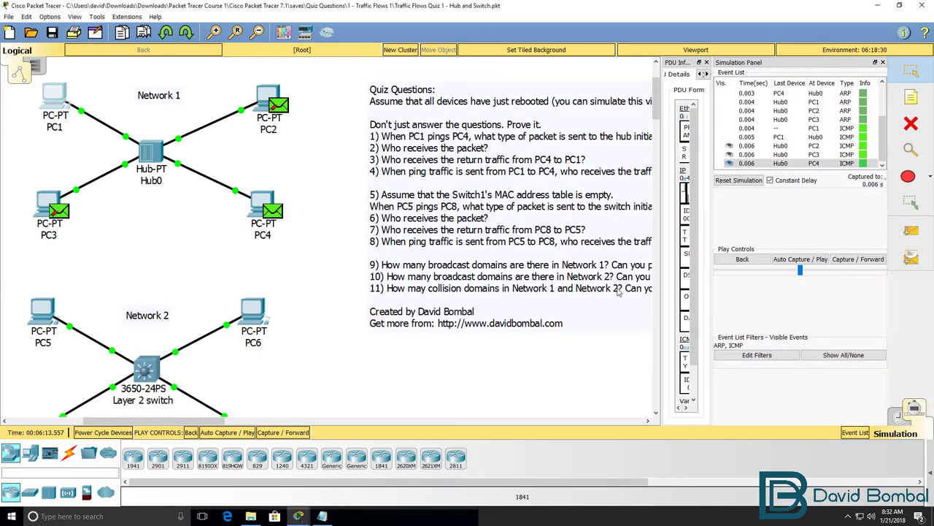
double_click(679, 63)
drag(719, 120, 714, 150)
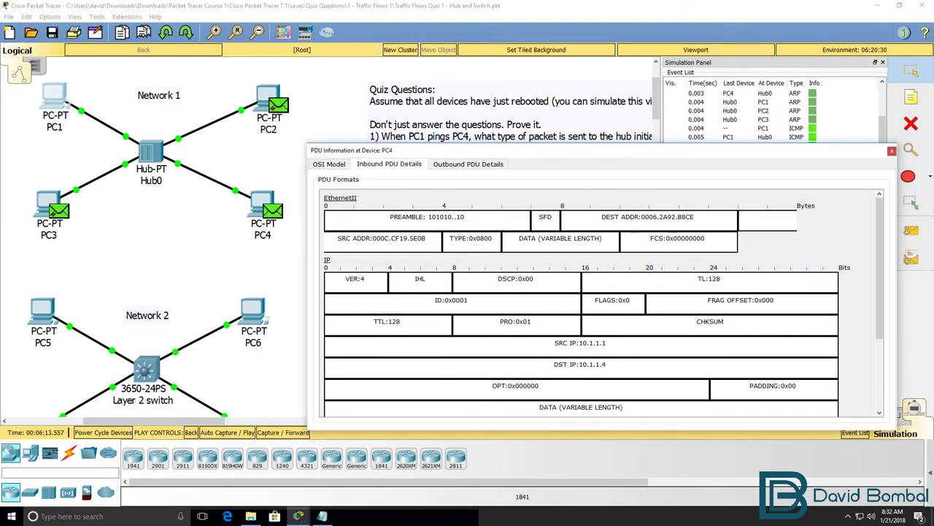
drag(609, 365, 502, 366)
drag(603, 216, 717, 215)
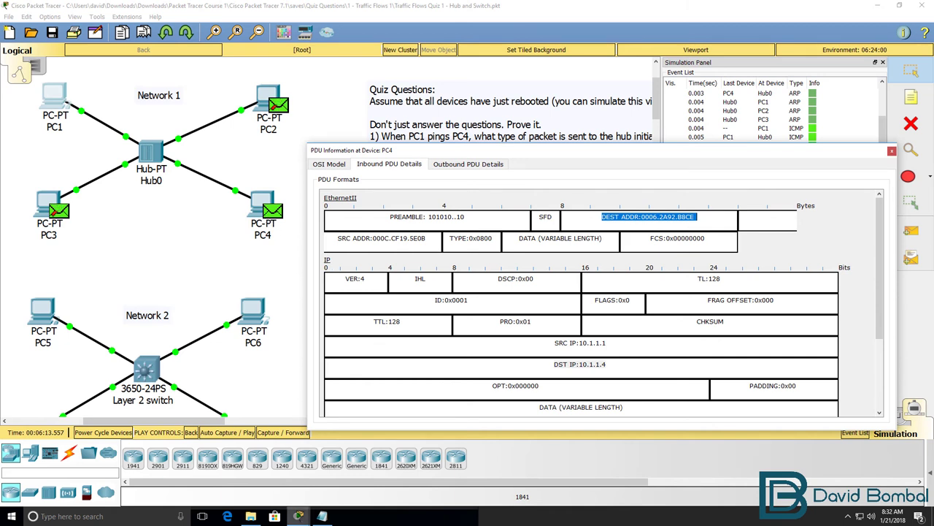
- Place PC4's Command Prompt beside the PDU details and mark the ipconfig /all output, showing 0006.2A92.B8CE
mouse_move(306, 516)
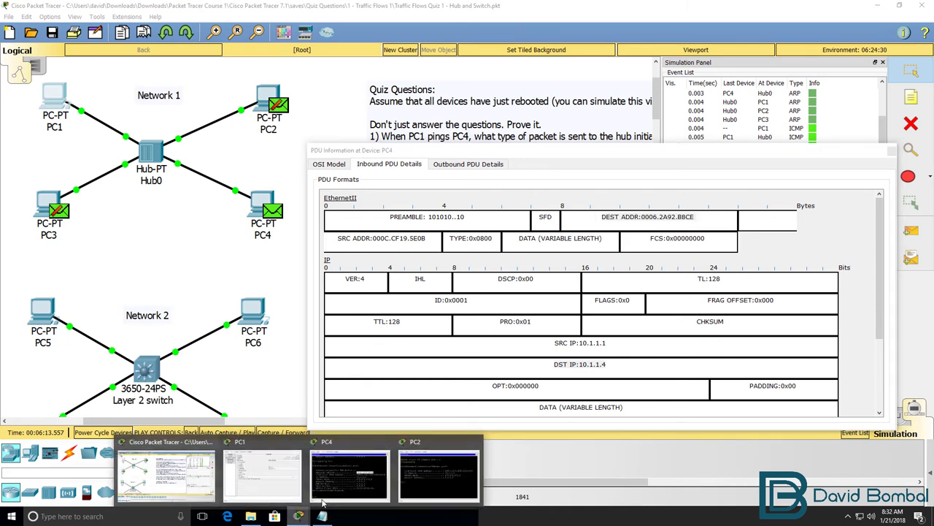
click(387, 476)
drag(657, 159, 202, 145)
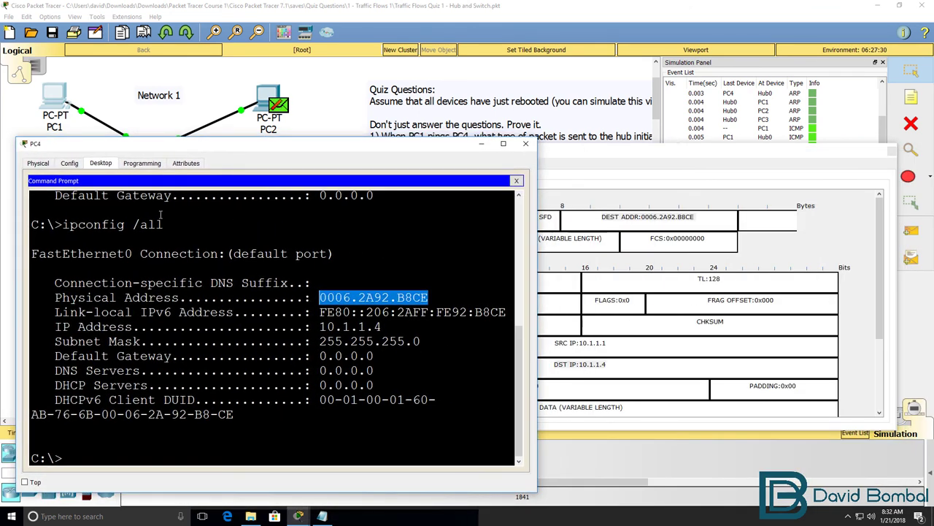
drag(166, 224, 57, 228)
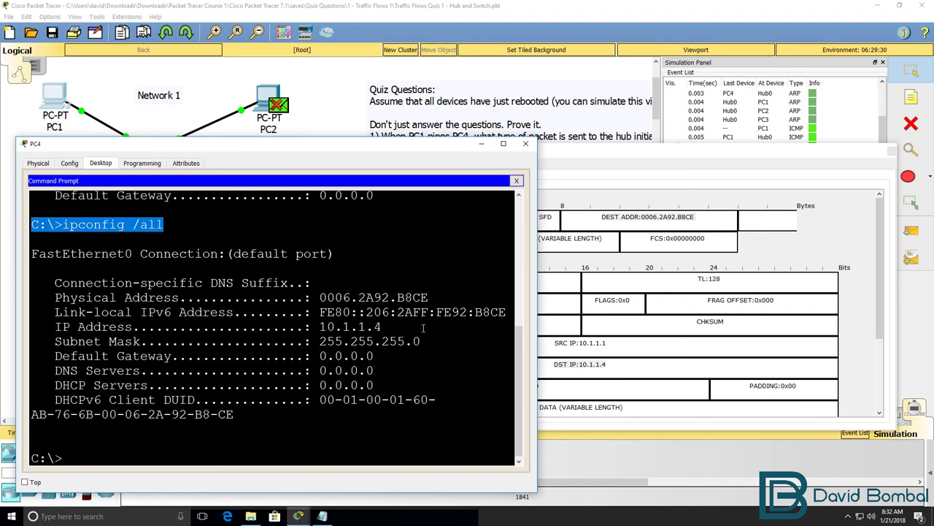
- Close PC4's windows and step PC4's reply through Hub0 to PC1, PC2 and PC3
click(525, 143)
click(892, 150)
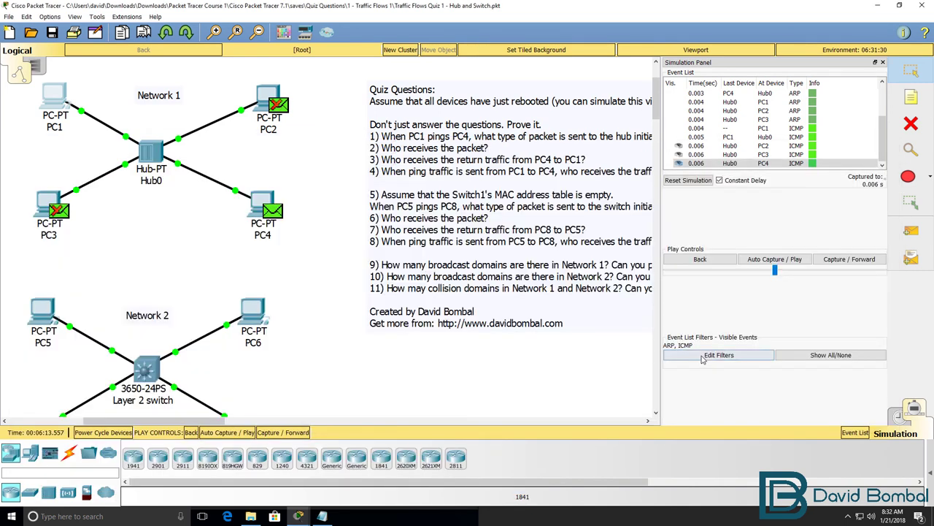
click(844, 264)
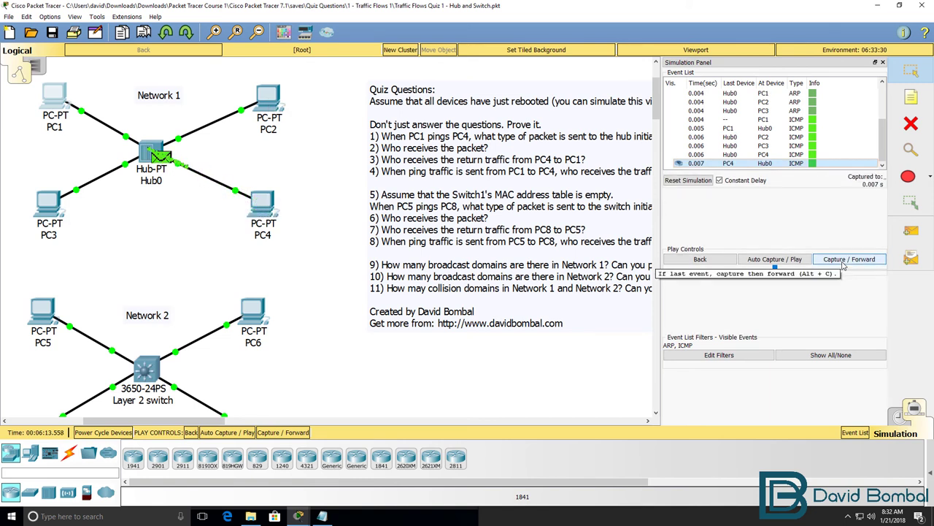
click(844, 264)
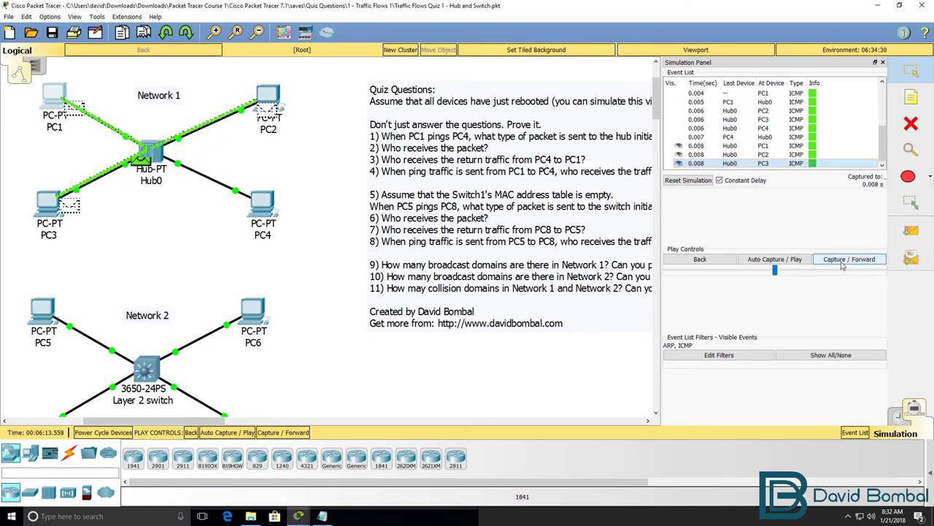
- Step the second ping from PC1 through Hub0, PC4's reply flood, and on to the next ping
click(844, 260)
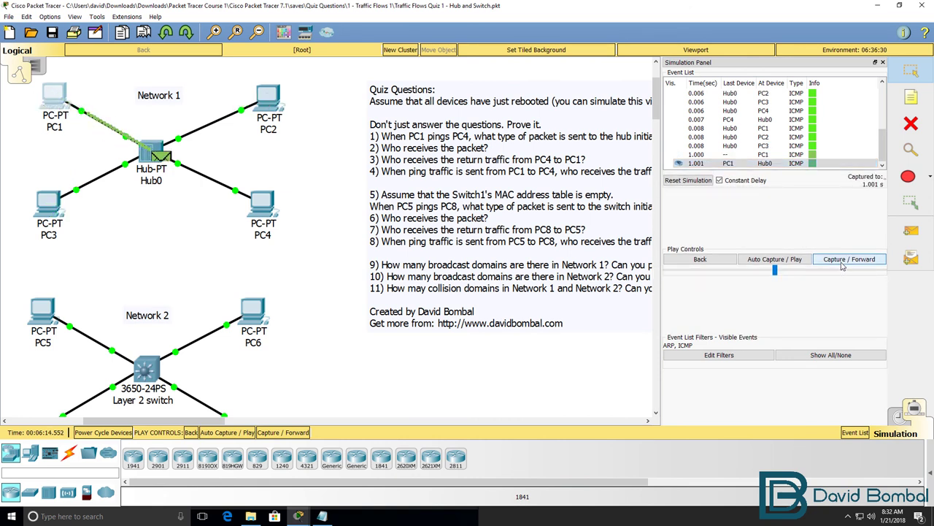
click(843, 265)
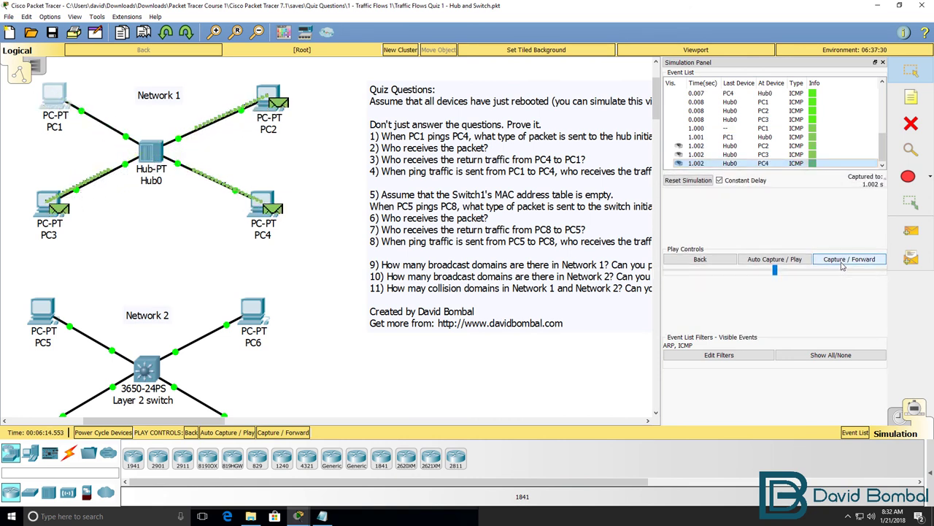
click(842, 264)
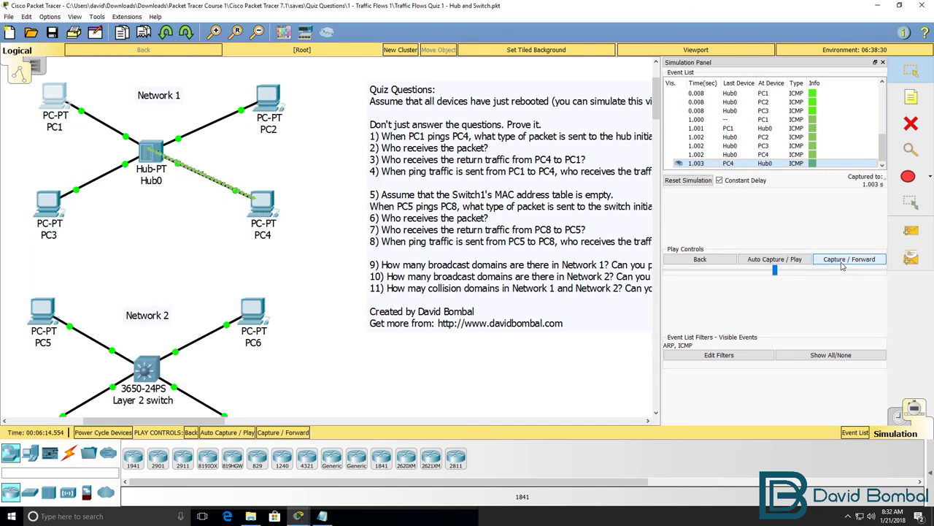
click(842, 259)
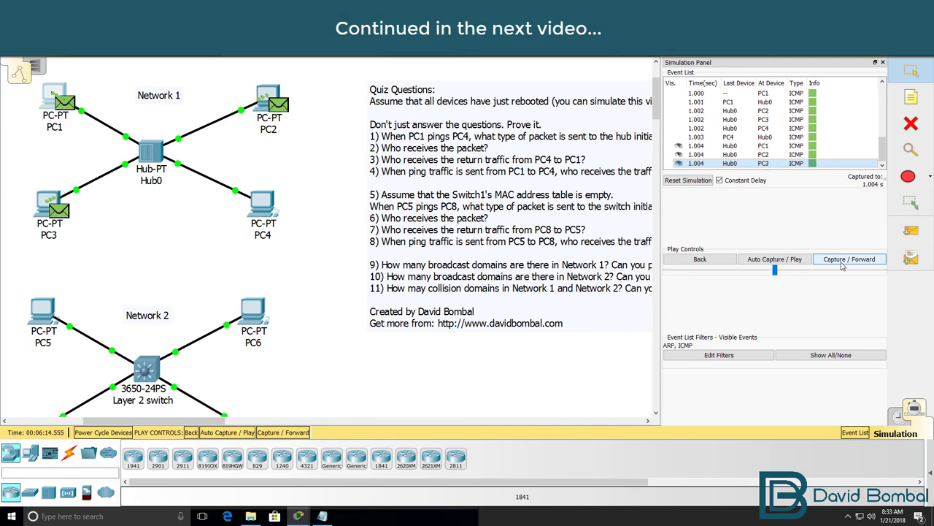
click(842, 261)
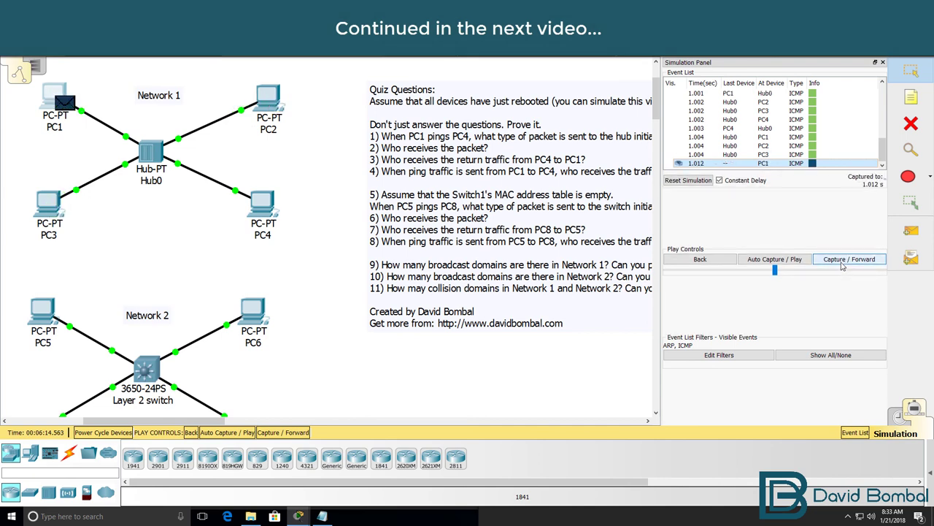